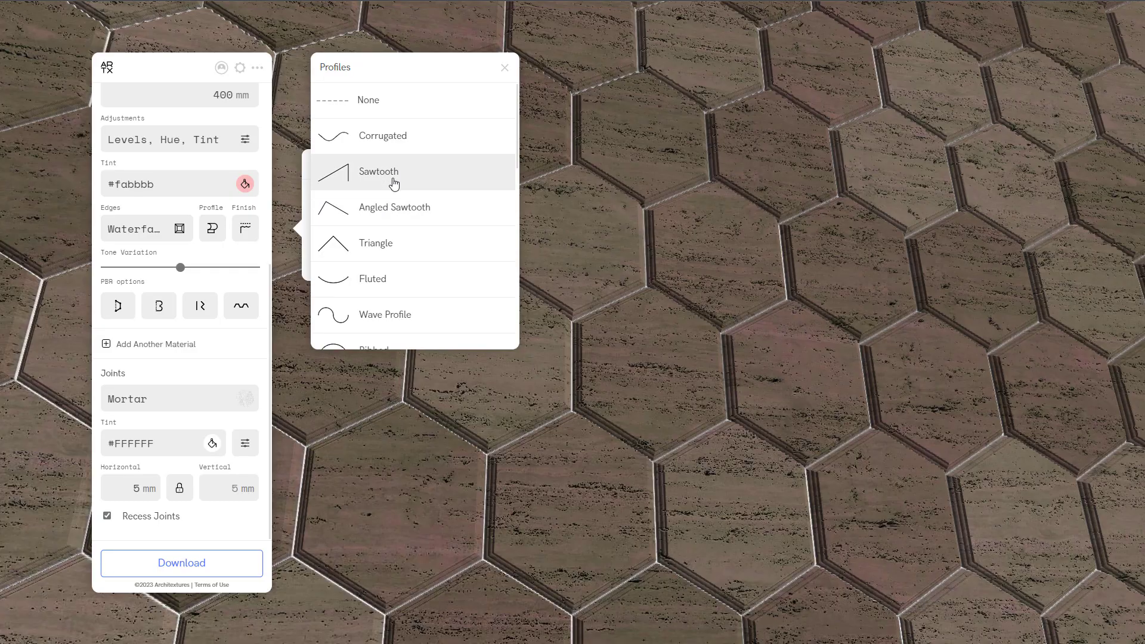
# Change the surface profile from Sawtooth to Wave and view the texture flat
pyautogui.click(392, 175)
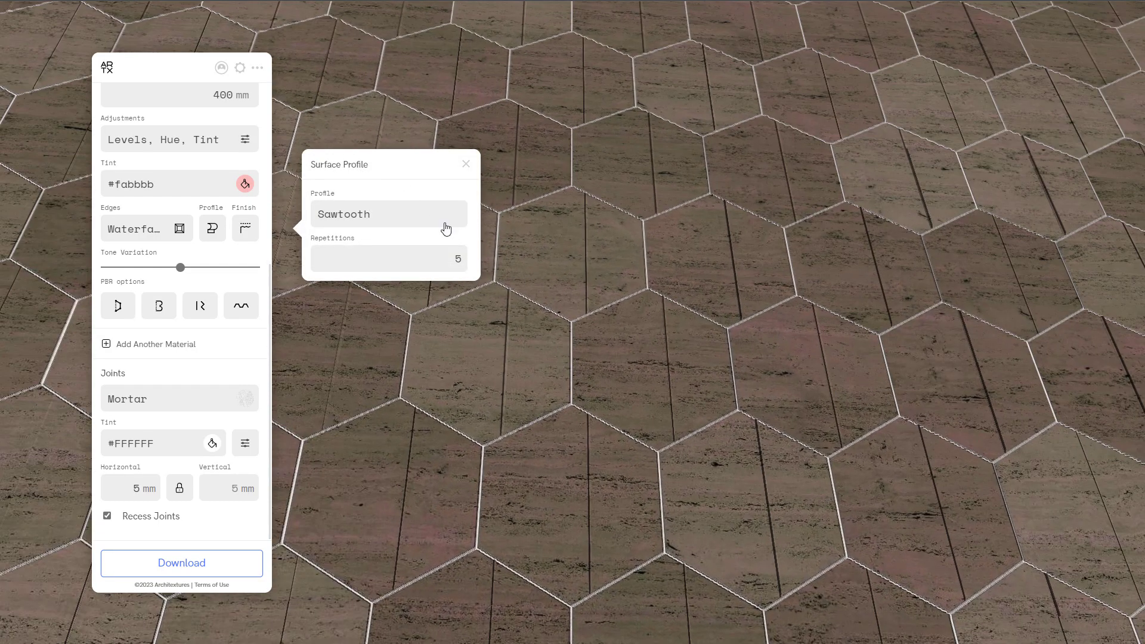
pyautogui.click(446, 228)
pyautogui.click(402, 314)
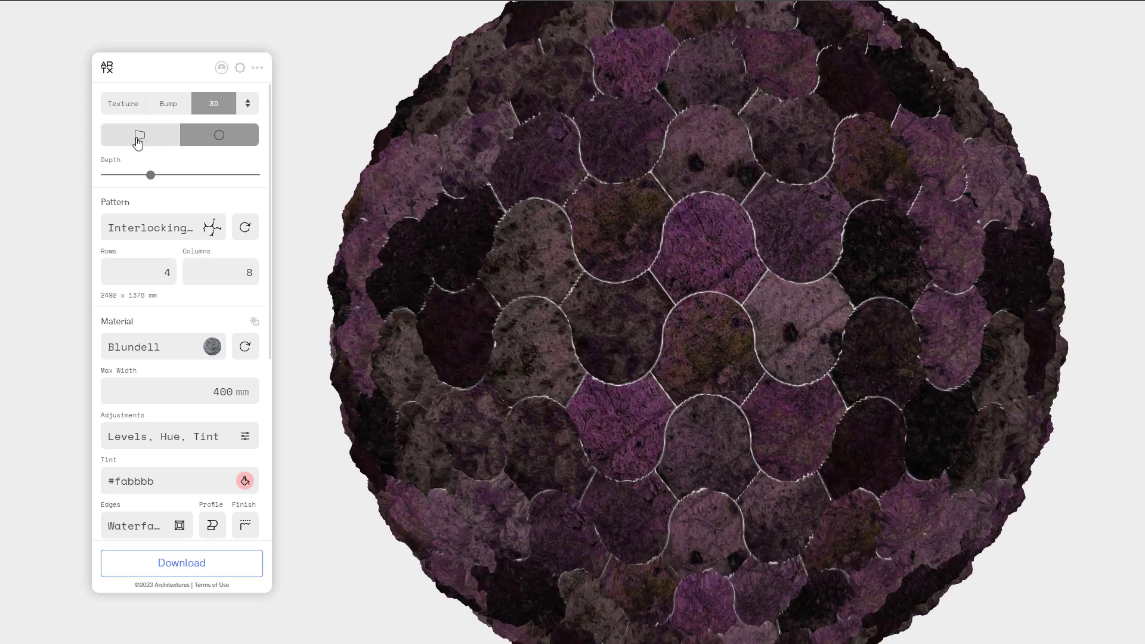
pyautogui.click(139, 142)
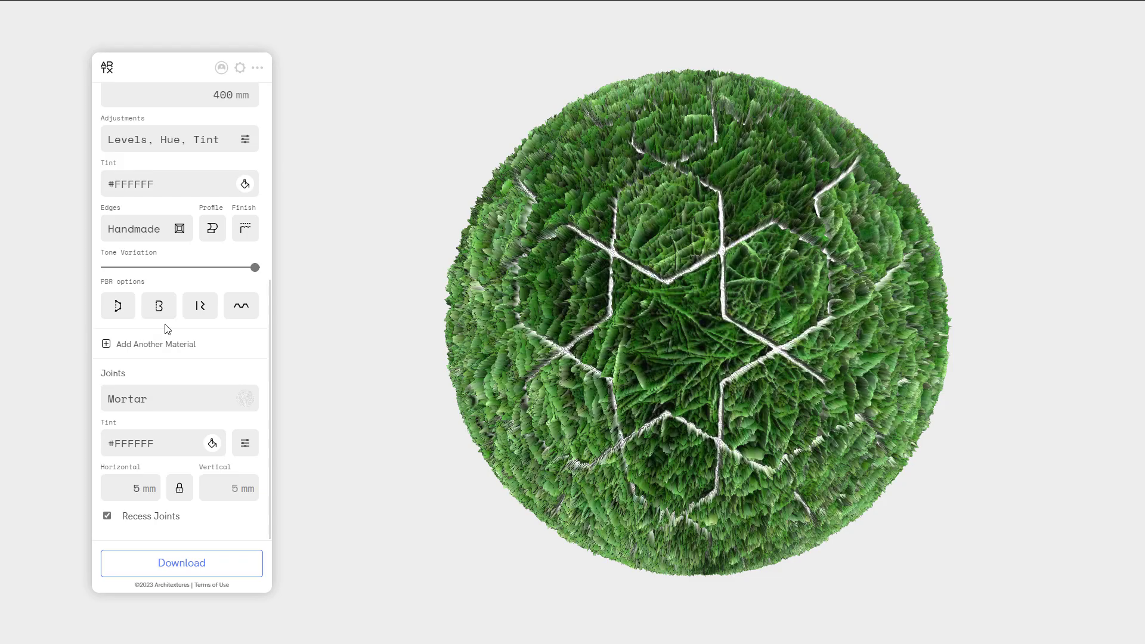
# Raise the brightness of the grass displacement map
pyautogui.click(118, 305)
pyautogui.moveTo(370, 388); pyautogui.dragTo(390, 420)
pyautogui.click(379, 416)
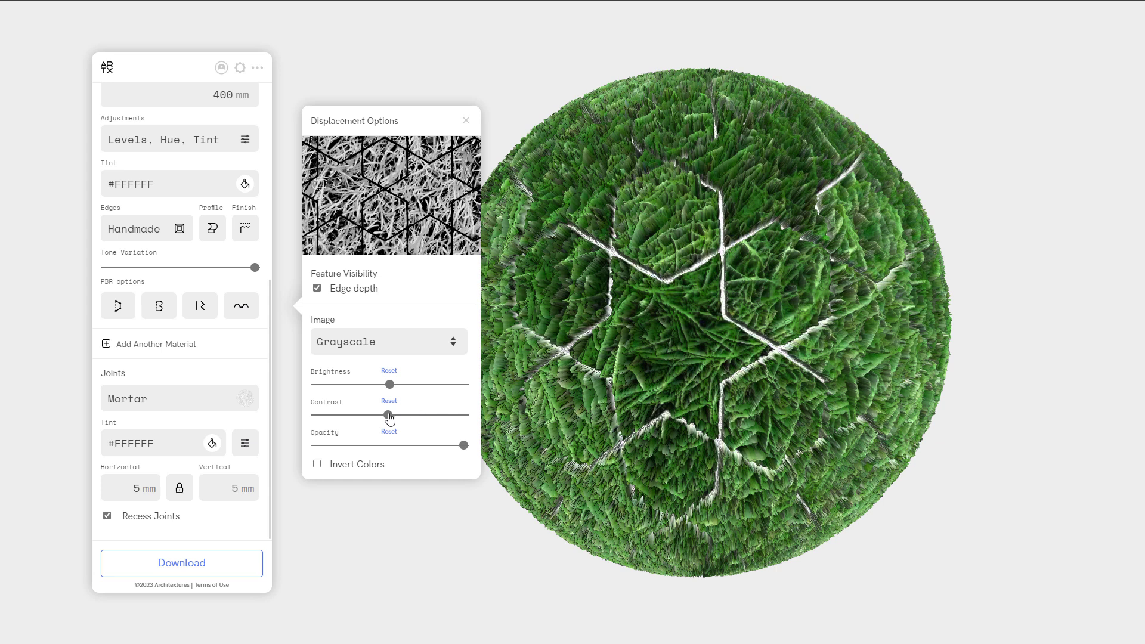
# Increase the roughness map's brightness and contrast
pyautogui.click(198, 306)
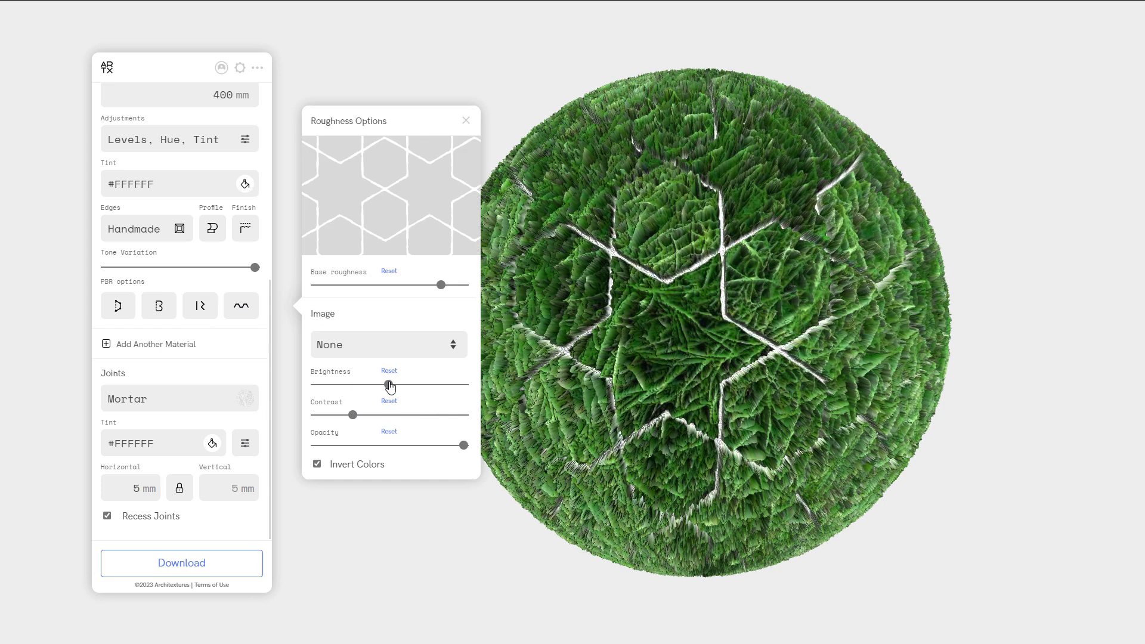
pyautogui.moveTo(390, 386); pyautogui.dragTo(412, 385)
pyautogui.moveTo(353, 416); pyautogui.dragTo(373, 418)
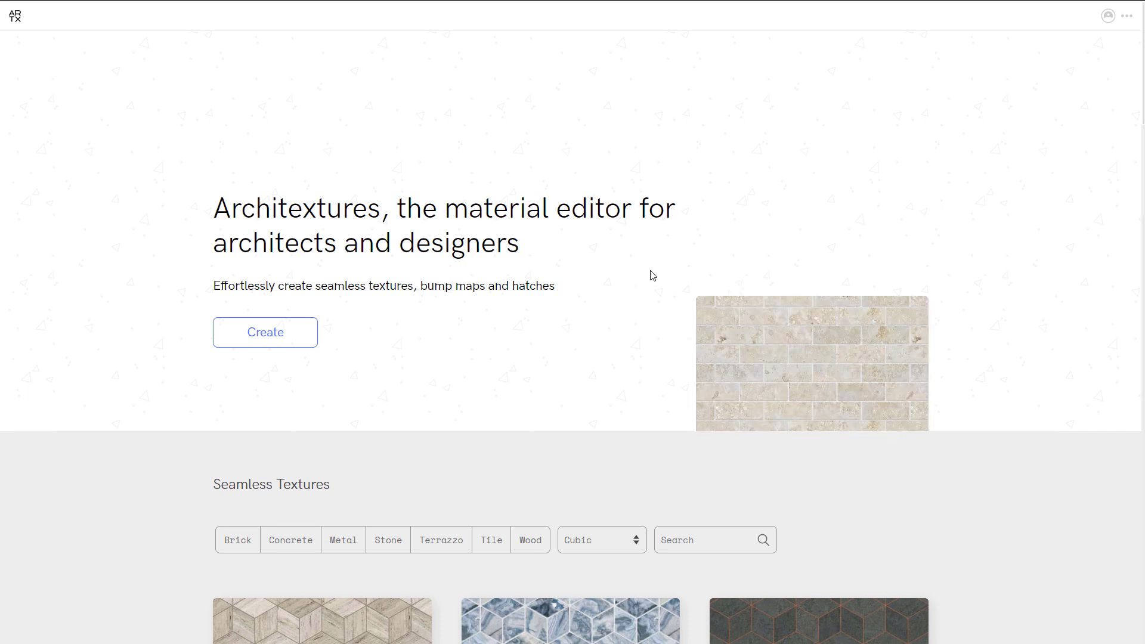
# Scroll through Seamless Textures, loading two more batches of cards with More
pyautogui.scroll(-3, 650, 272)
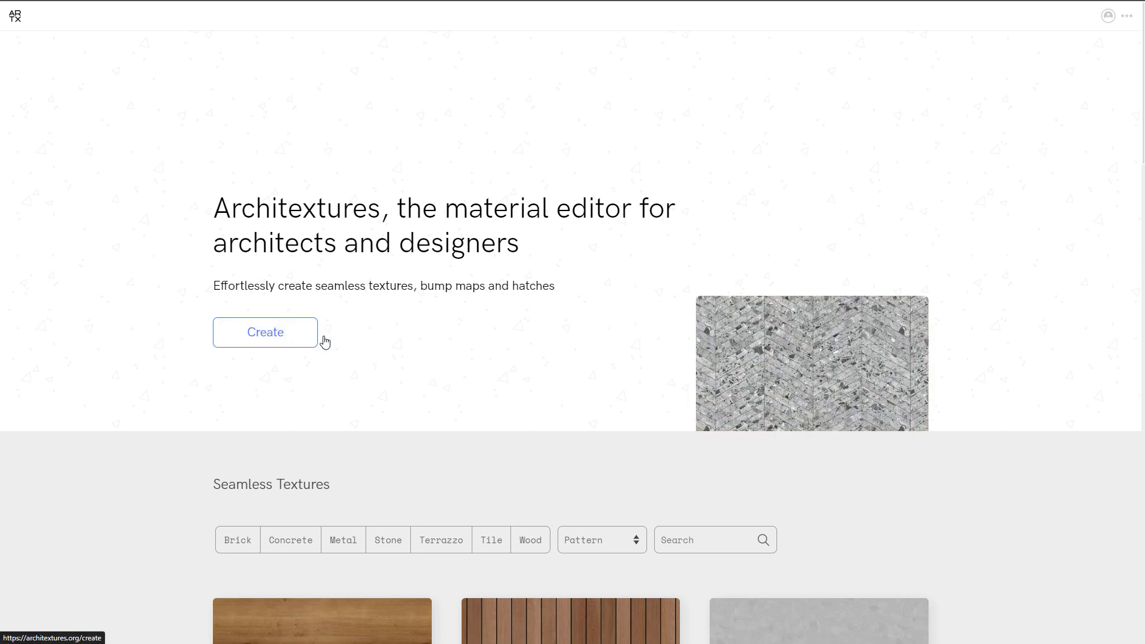
pyautogui.scroll(-5, 340, 327)
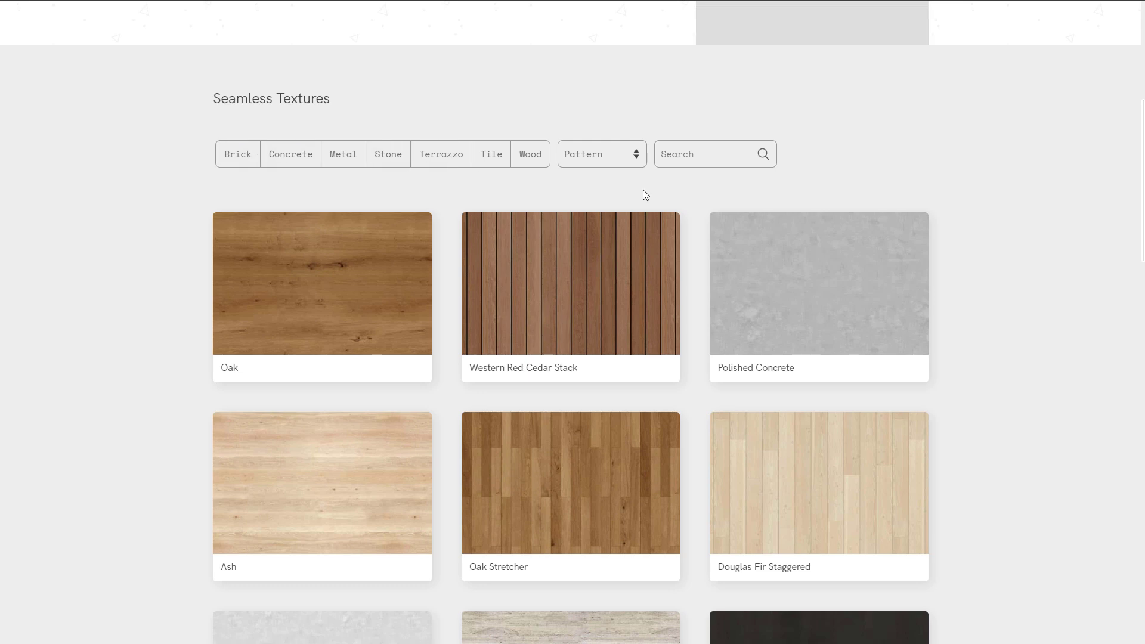
pyautogui.scroll(-15, 846, 241)
pyautogui.scroll(3, 846, 239)
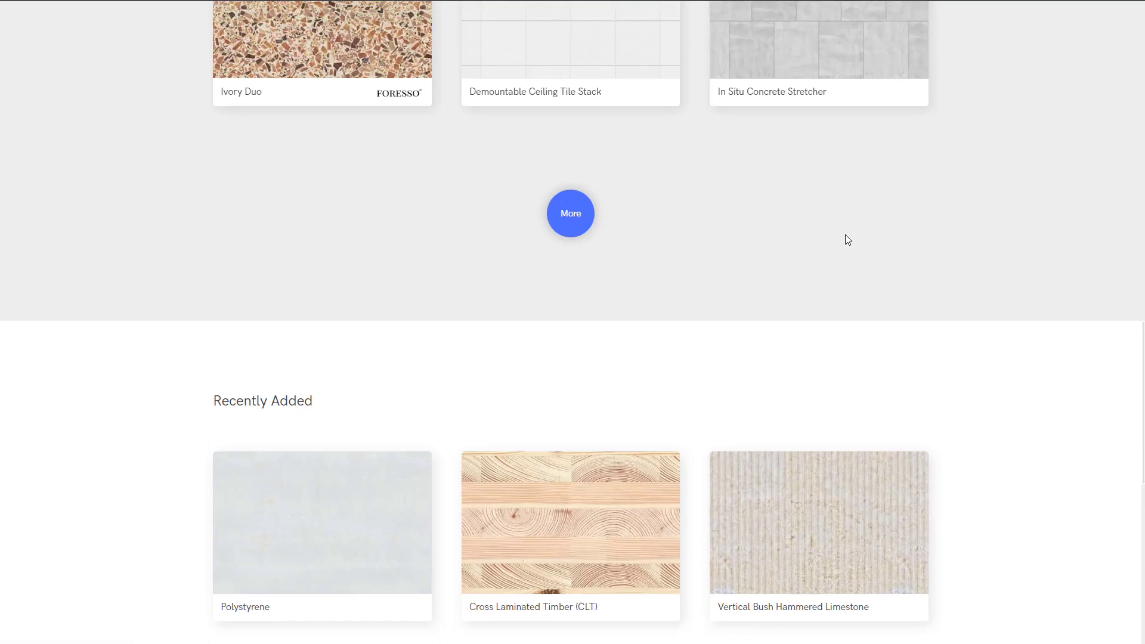
pyautogui.click(570, 234)
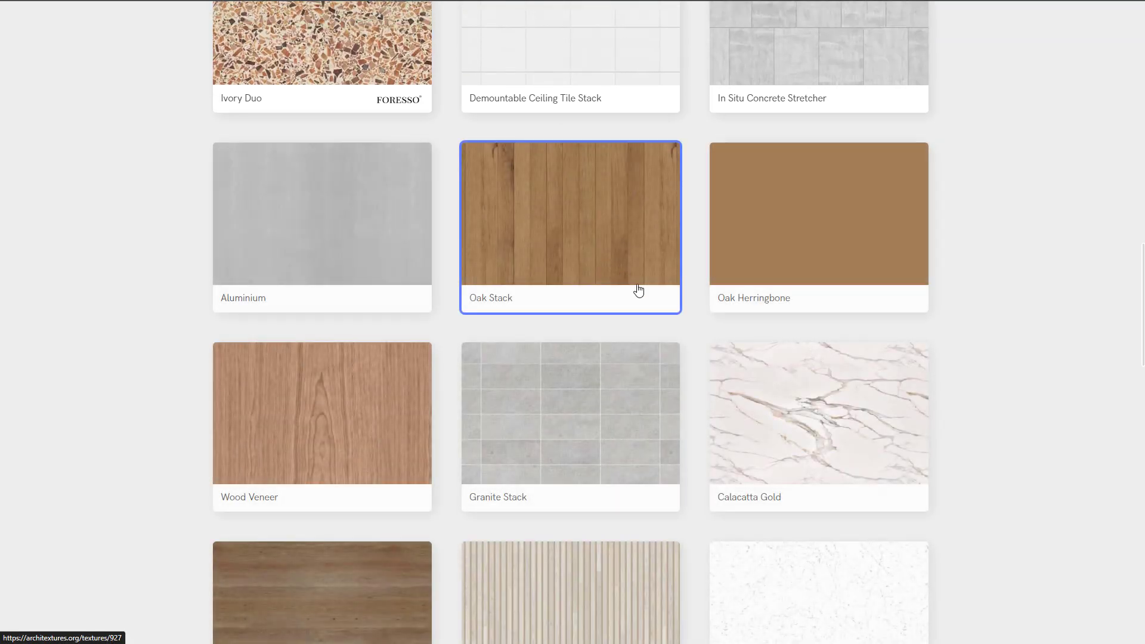
pyautogui.scroll(-10, 655, 299)
pyautogui.click(571, 257)
pyautogui.scroll(-15, 646, 370)
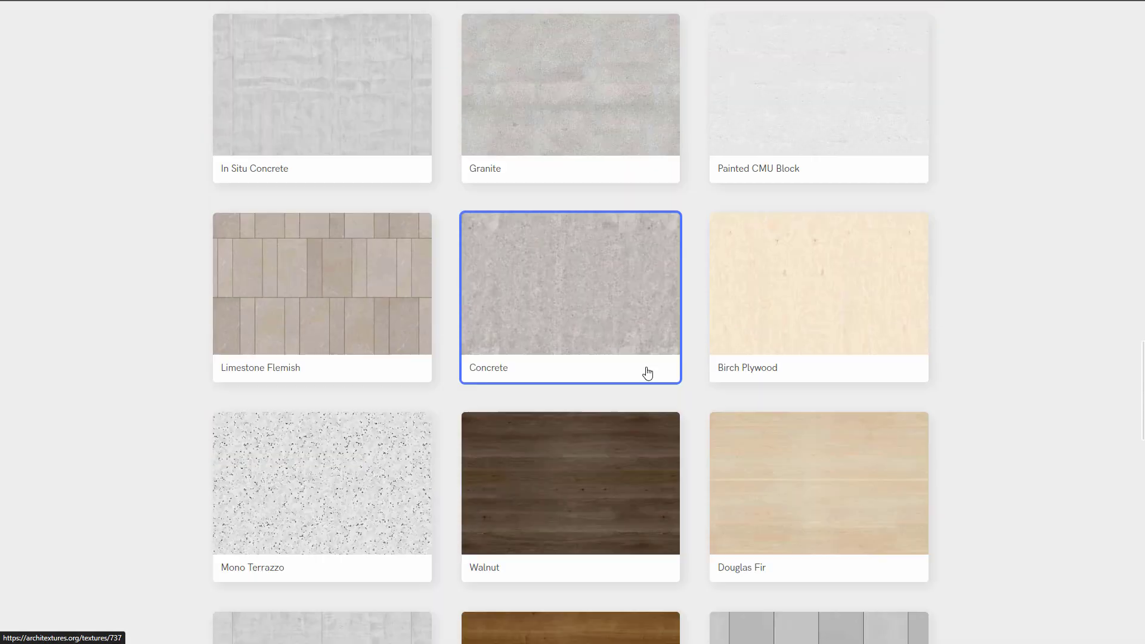
pyautogui.scroll(2, 644, 366)
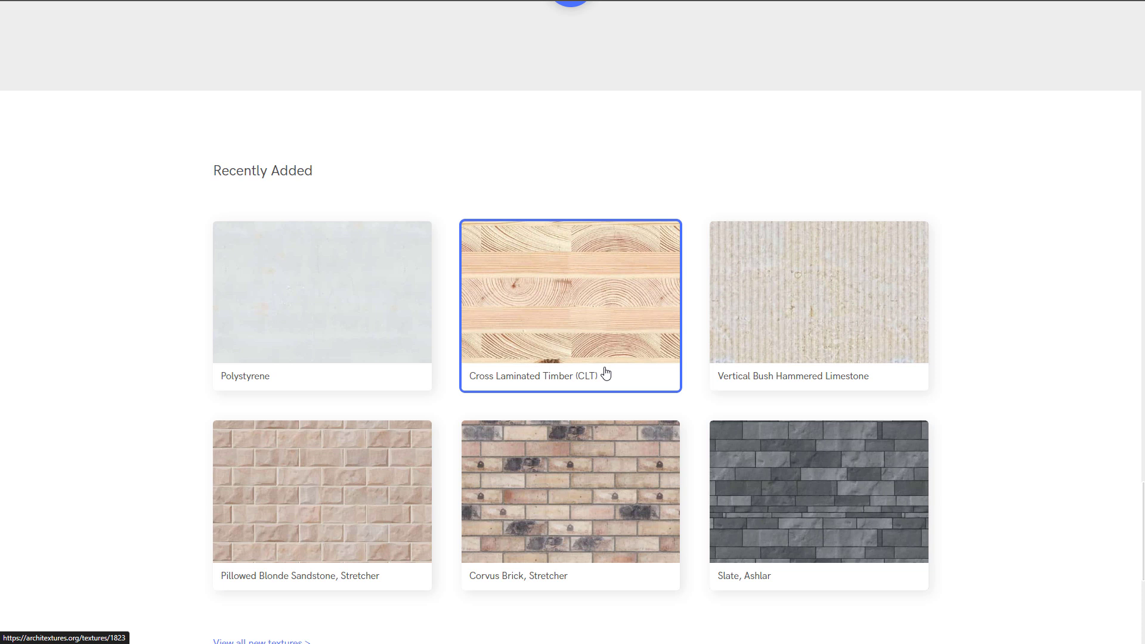
pyautogui.scroll(20, 603, 358)
pyautogui.scroll(-5, 608, 351)
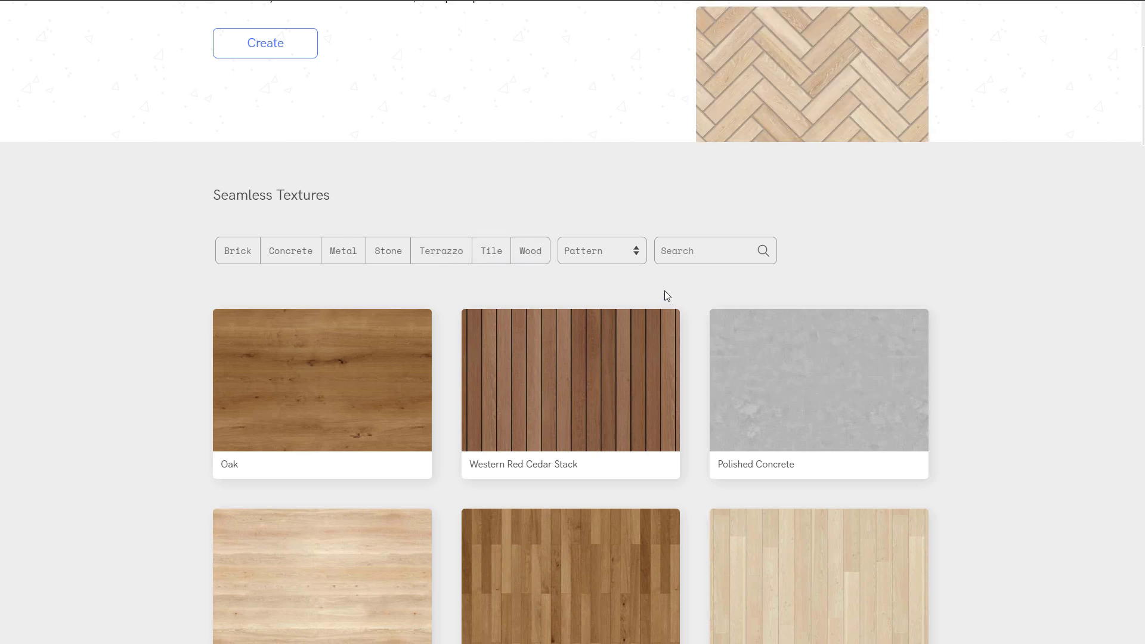
# Filter the gallery by Stack, then Flemish, and finally Cubic patterns
pyautogui.click(620, 251)
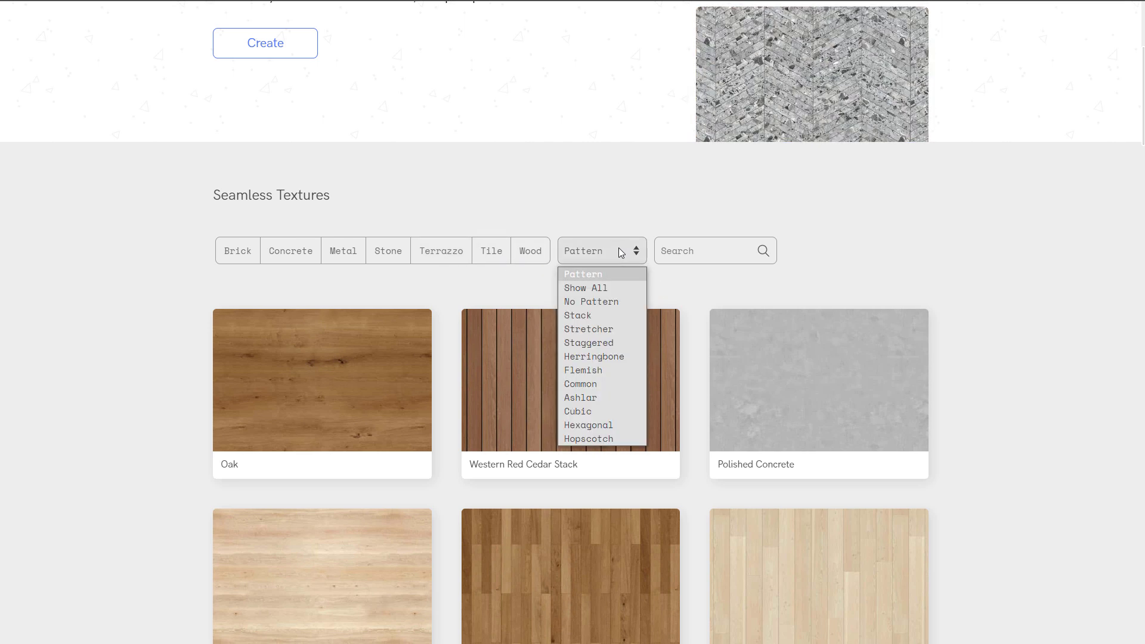
pyautogui.click(594, 316)
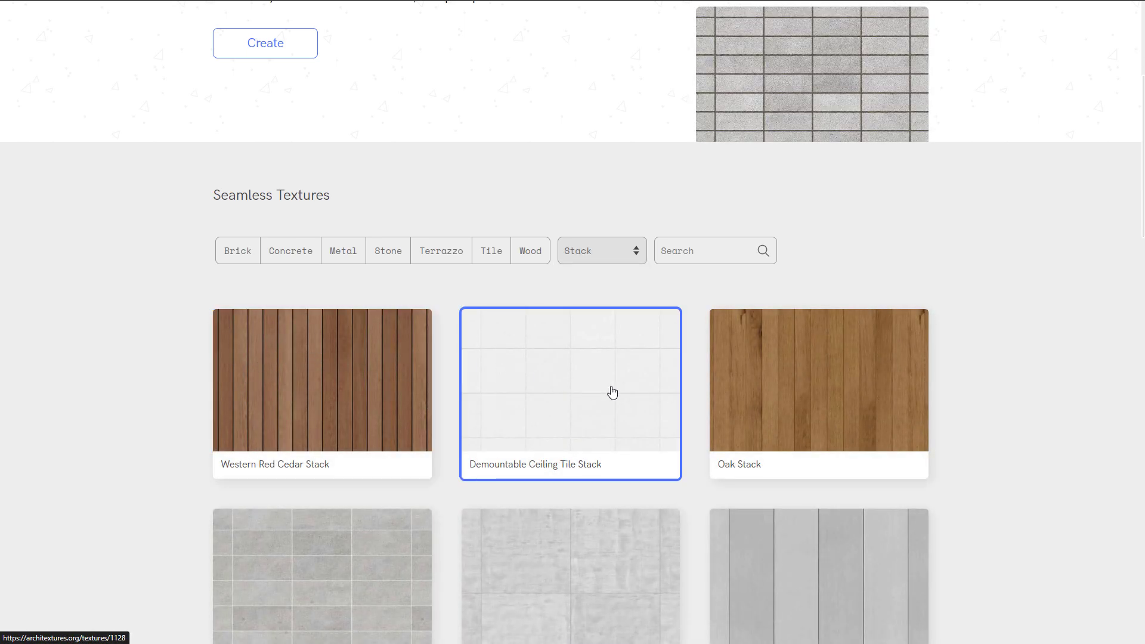
pyautogui.click(601, 254)
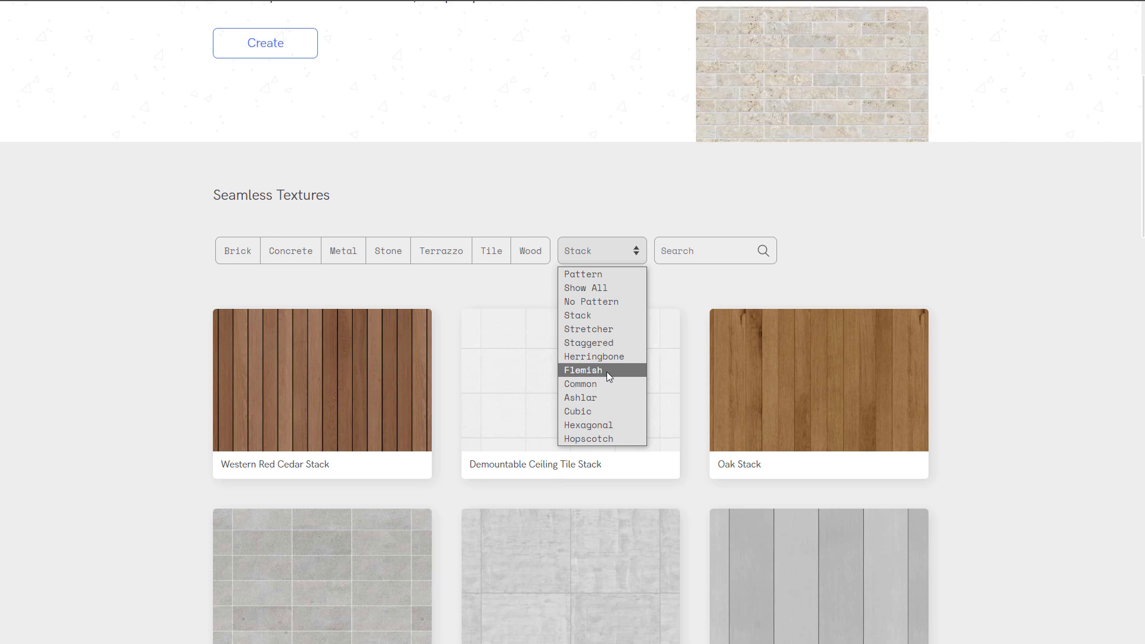
pyautogui.click(608, 371)
pyautogui.click(602, 250)
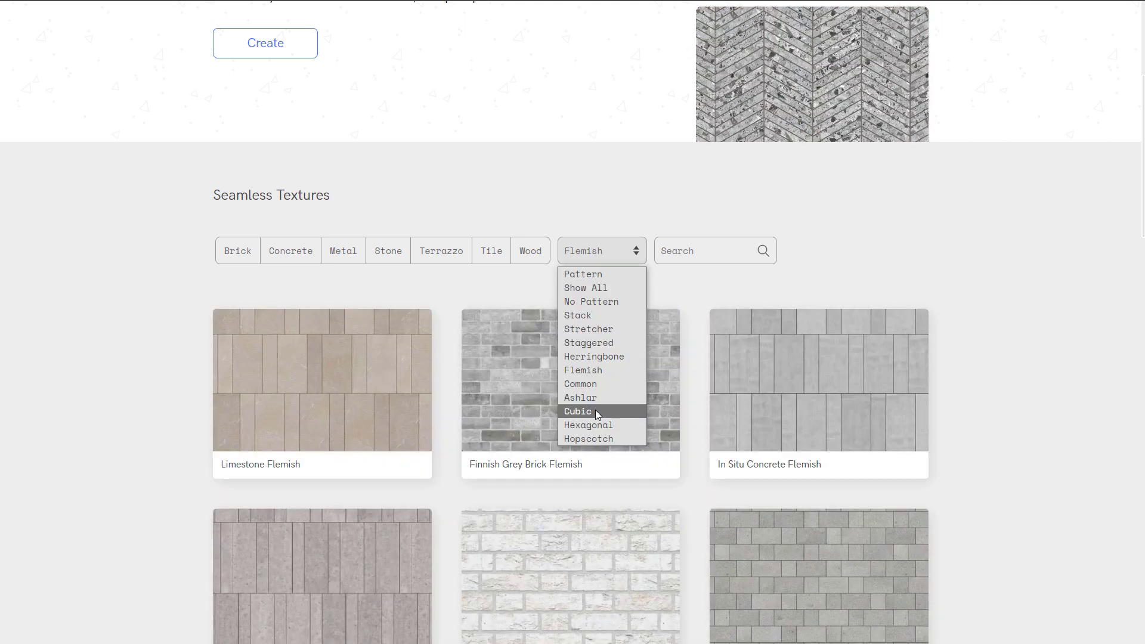
pyautogui.click(597, 412)
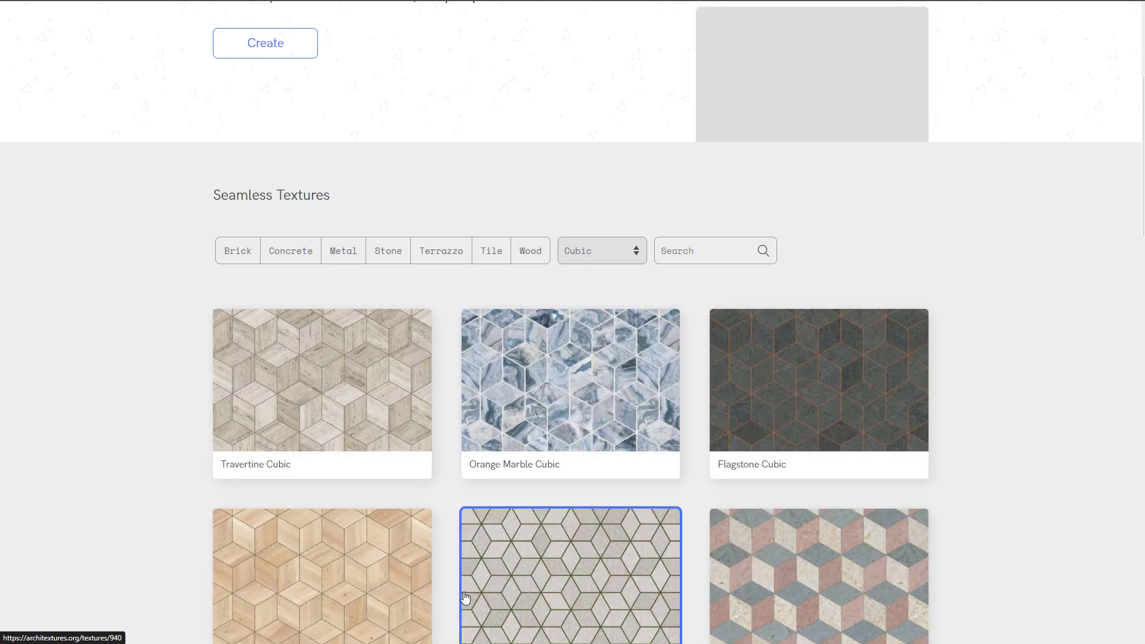
pyautogui.scroll(5, 464, 598)
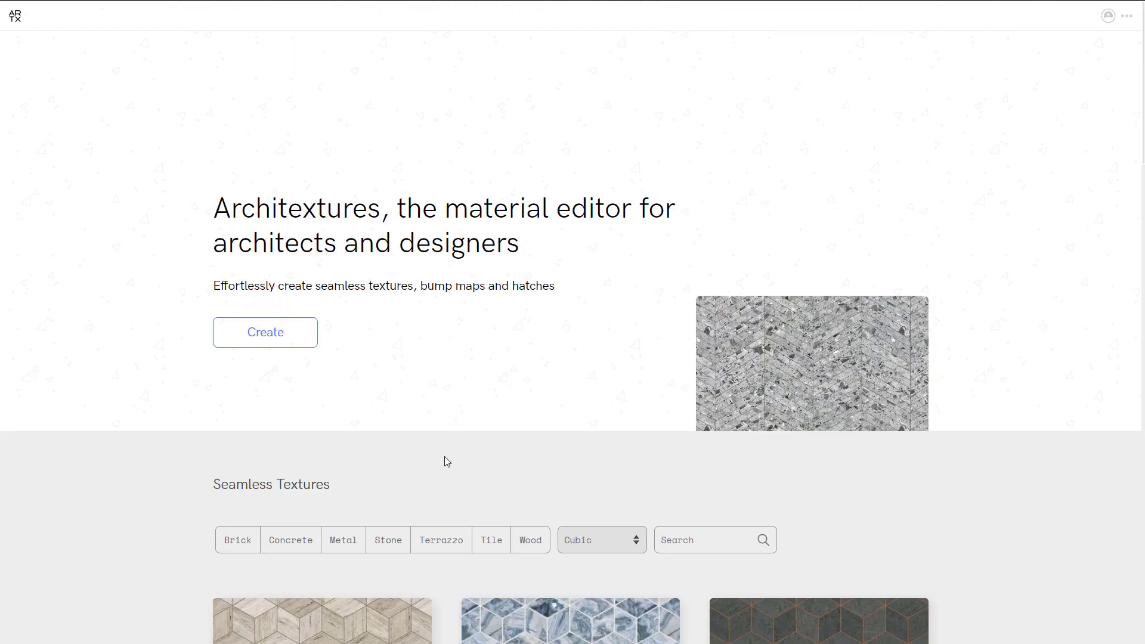
pyautogui.scroll(-5, 445, 456)
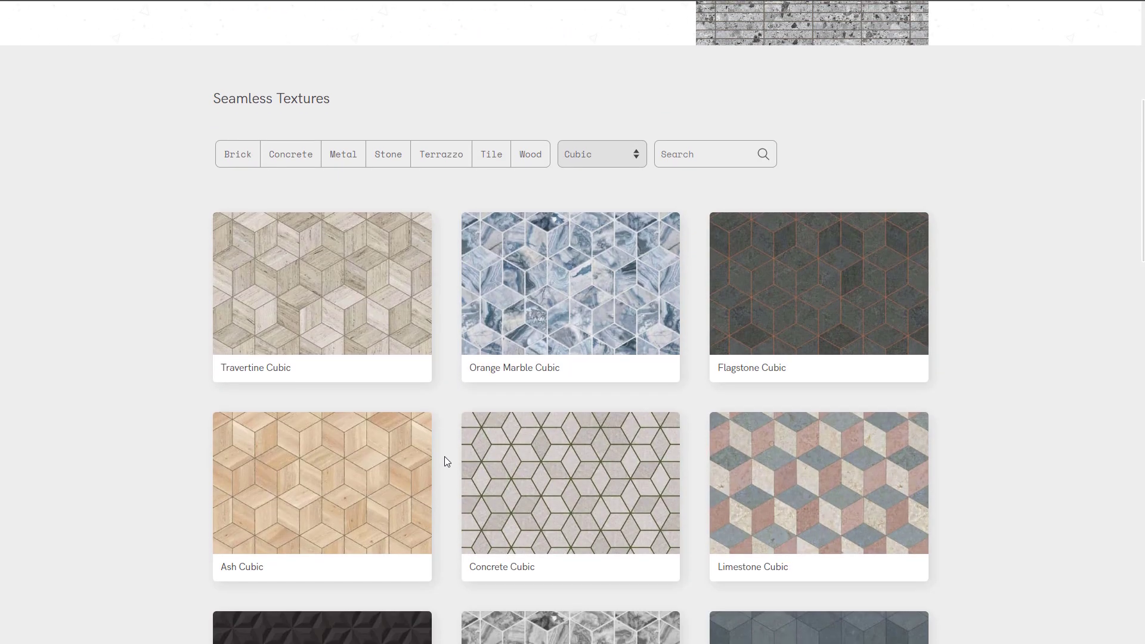
# Open Ash Cubic, load it in the editor, then return via the ARTX logo
pyautogui.click(336, 489)
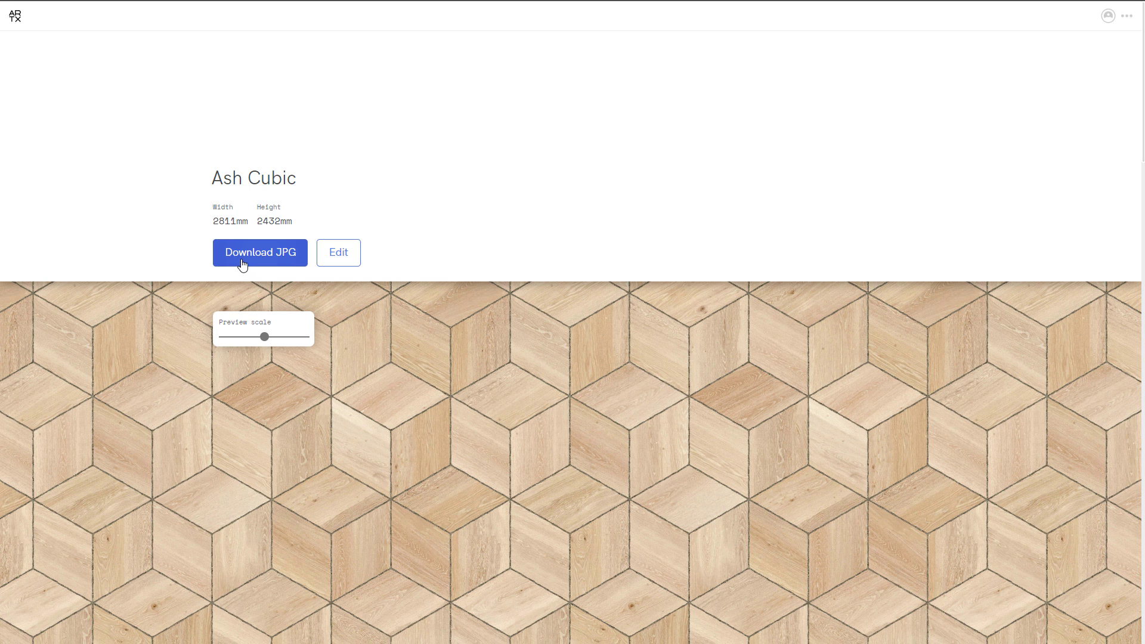
pyautogui.click(327, 258)
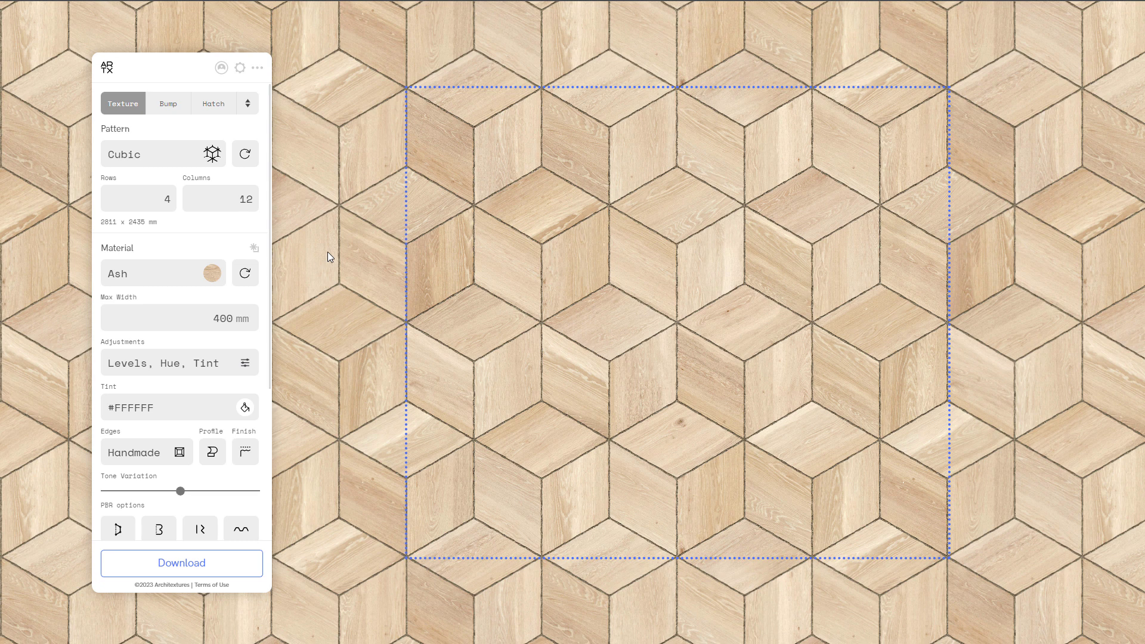
pyautogui.click(107, 70)
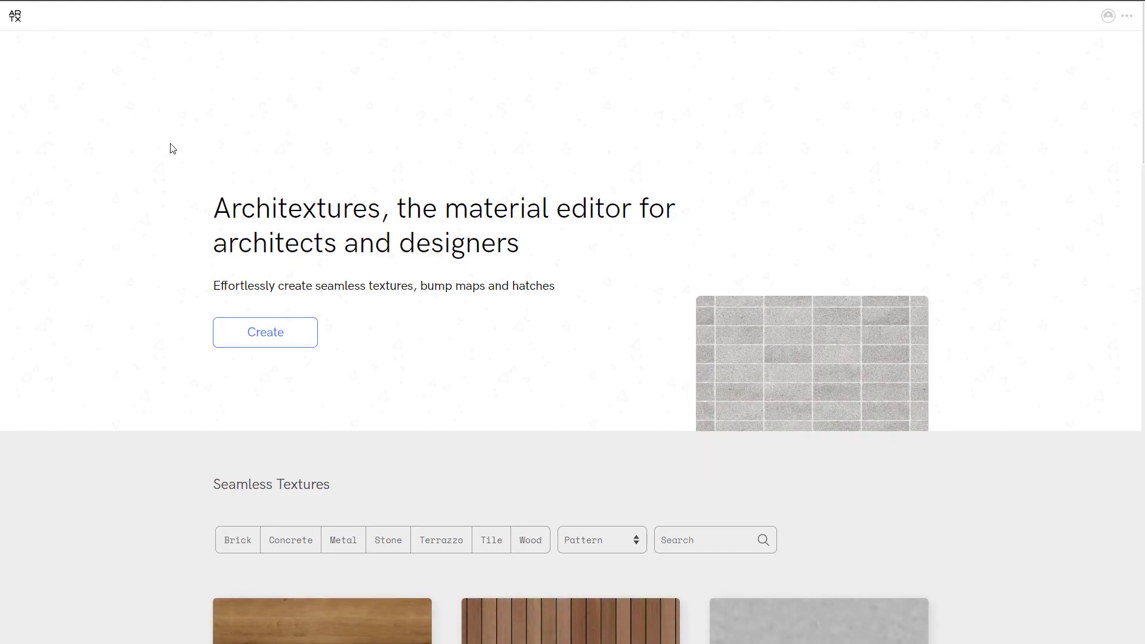
# Create a new texture and look over its settings down to Joints
pyautogui.click(278, 335)
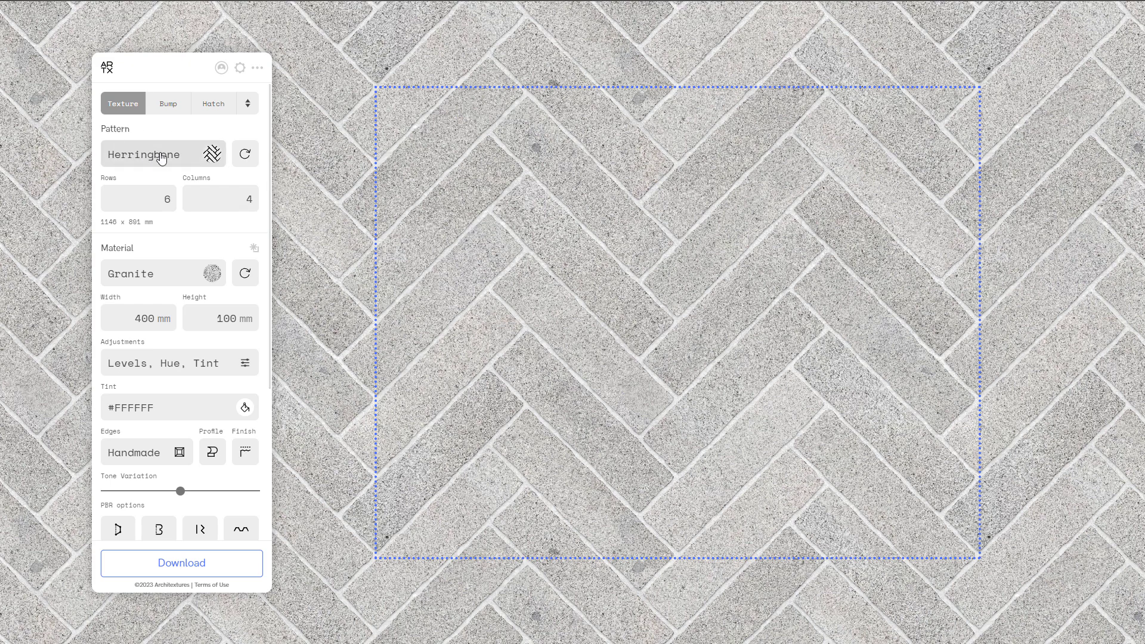
pyautogui.scroll(-4, 127, 285)
pyautogui.scroll(4, 160, 377)
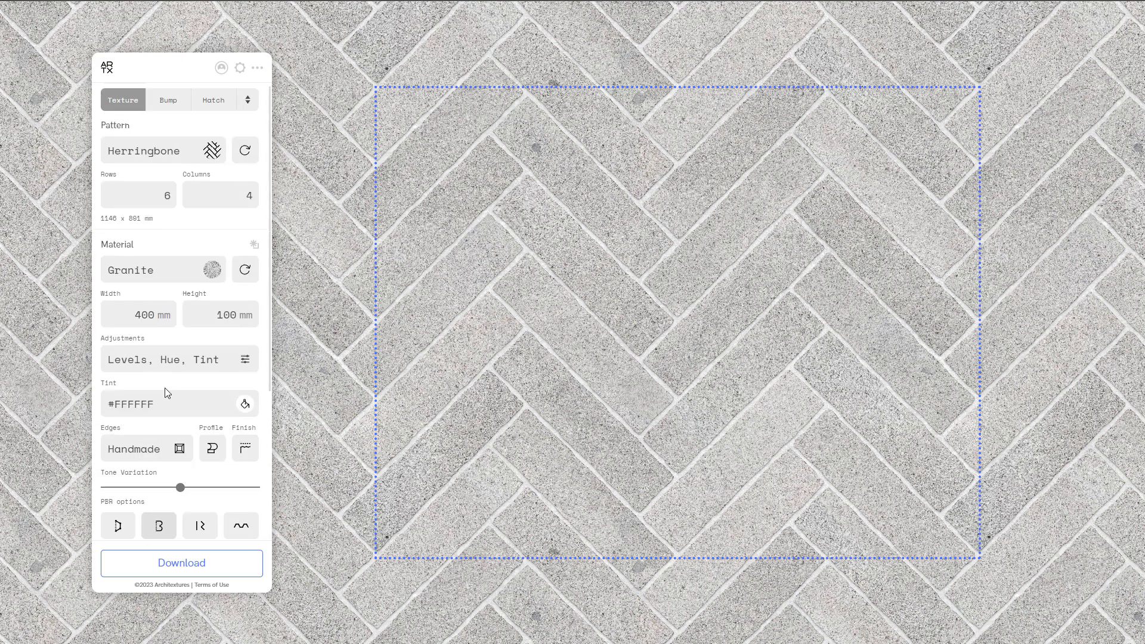
# Change the tile pattern to Drystone
pyautogui.click(209, 158)
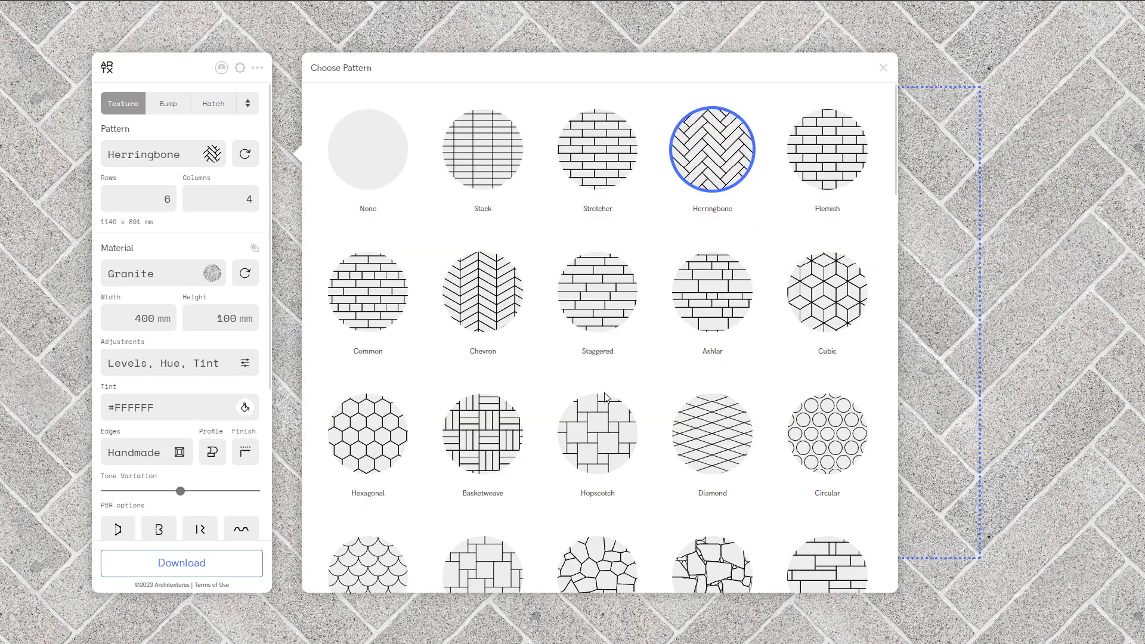
pyautogui.scroll(-4, 743, 450)
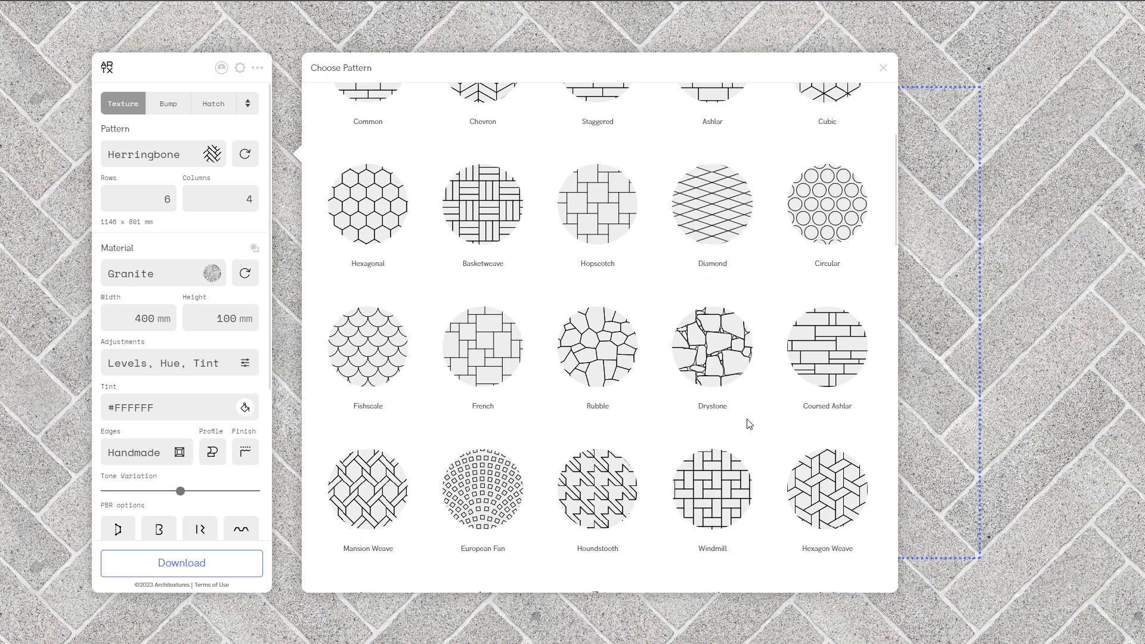
pyautogui.click(719, 355)
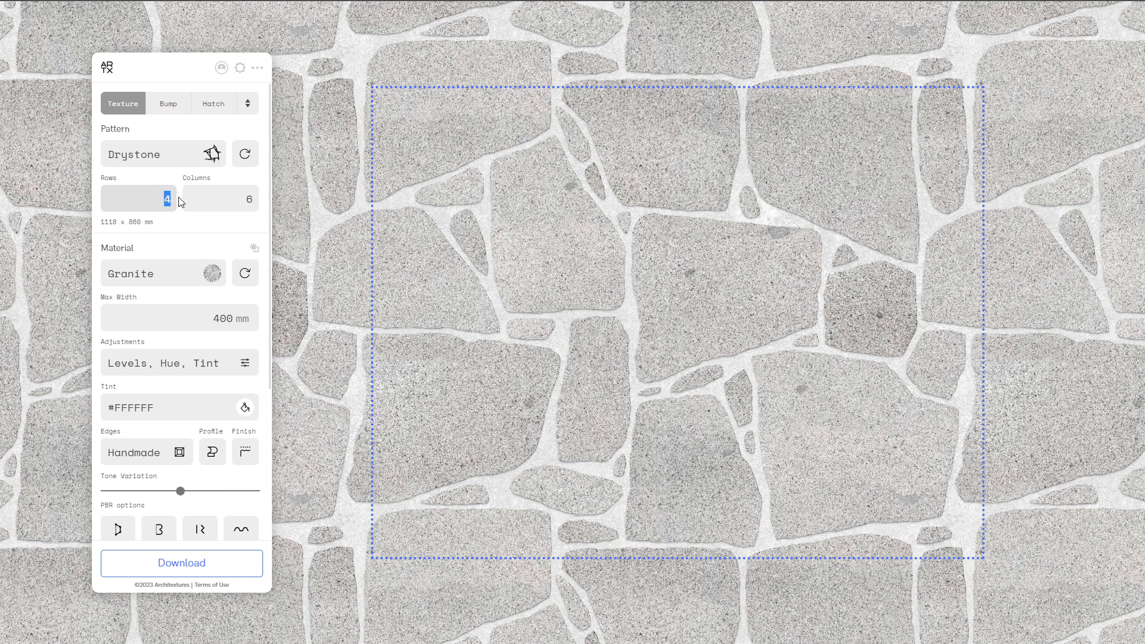
# Set the rows to 8, then select the row count to revert it
pyautogui.moveTo(153, 207); pyautogui.dragTo(201, 193)
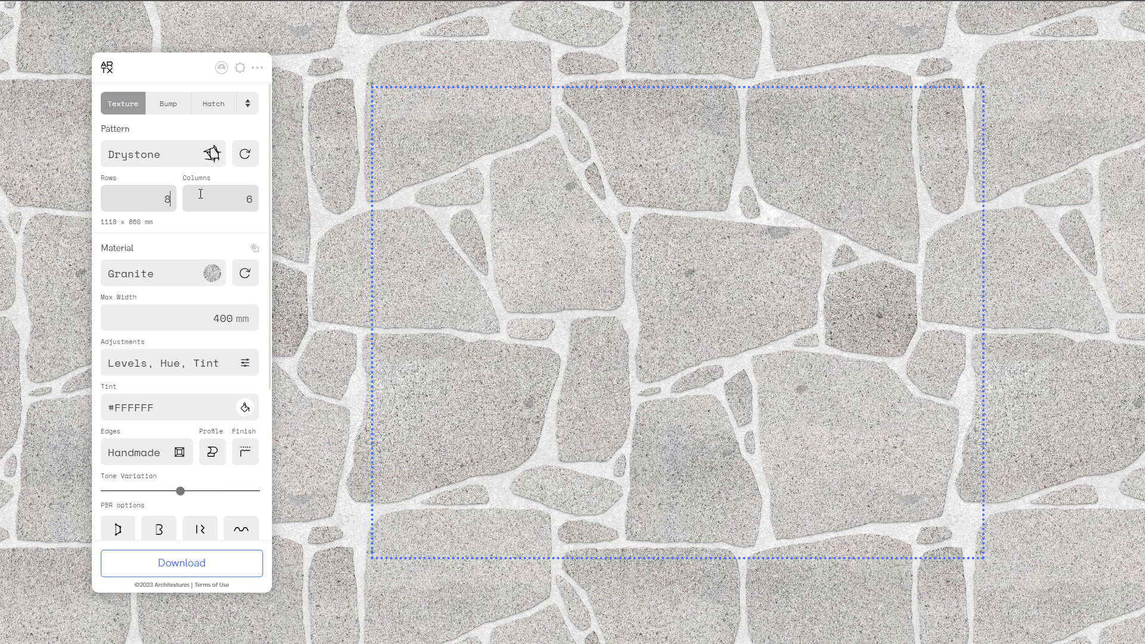
pyautogui.write('8')
pyautogui.press('Return')
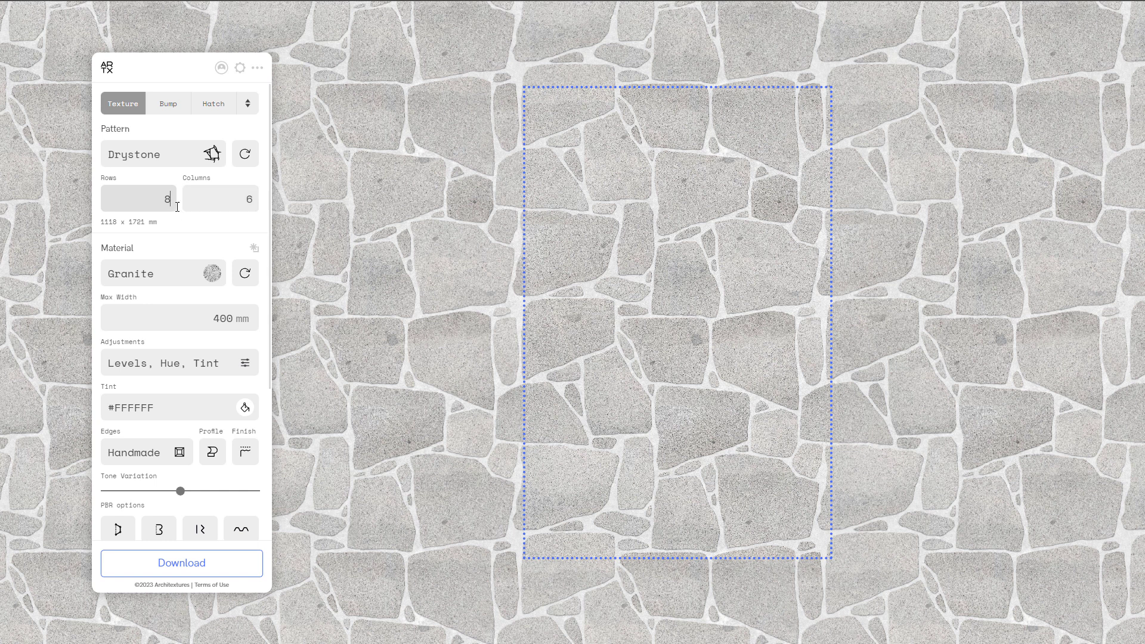
pyautogui.hotkey('ctrl', 'a')
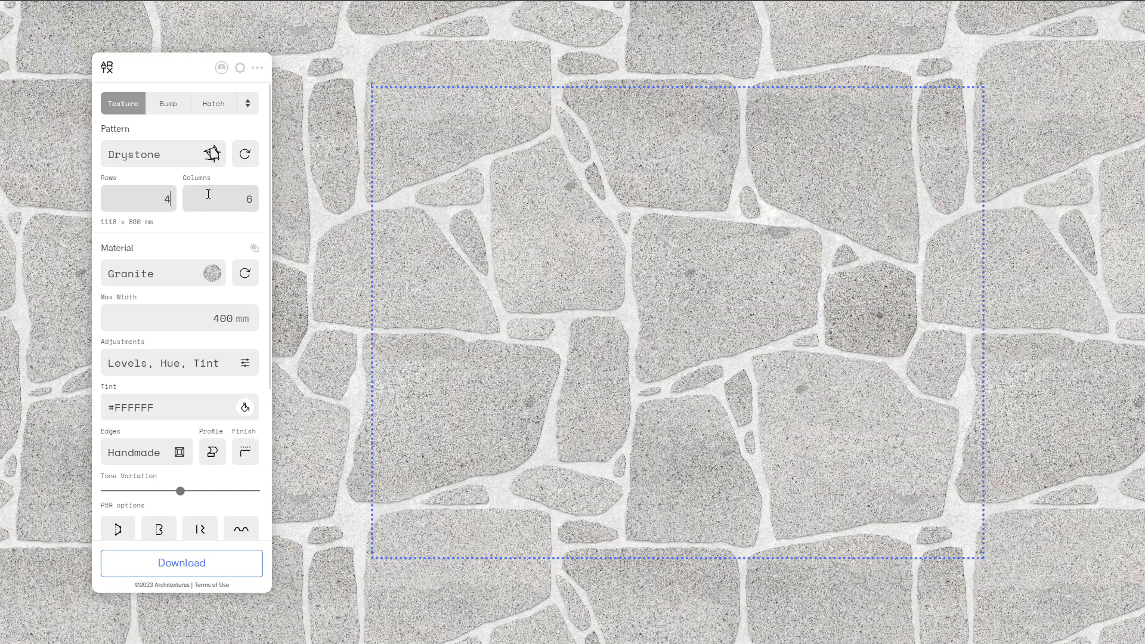
# Swap the Granite material for Rough Limestone from the Stone section
pyautogui.click(212, 273)
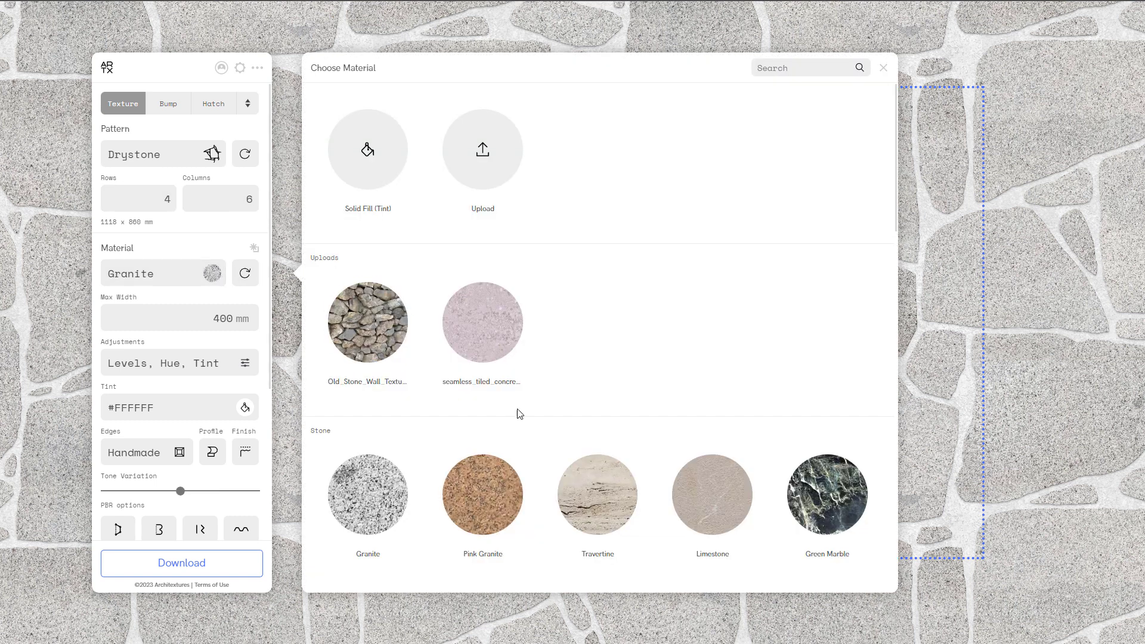
pyautogui.scroll(-8, 647, 434)
pyautogui.click(519, 206)
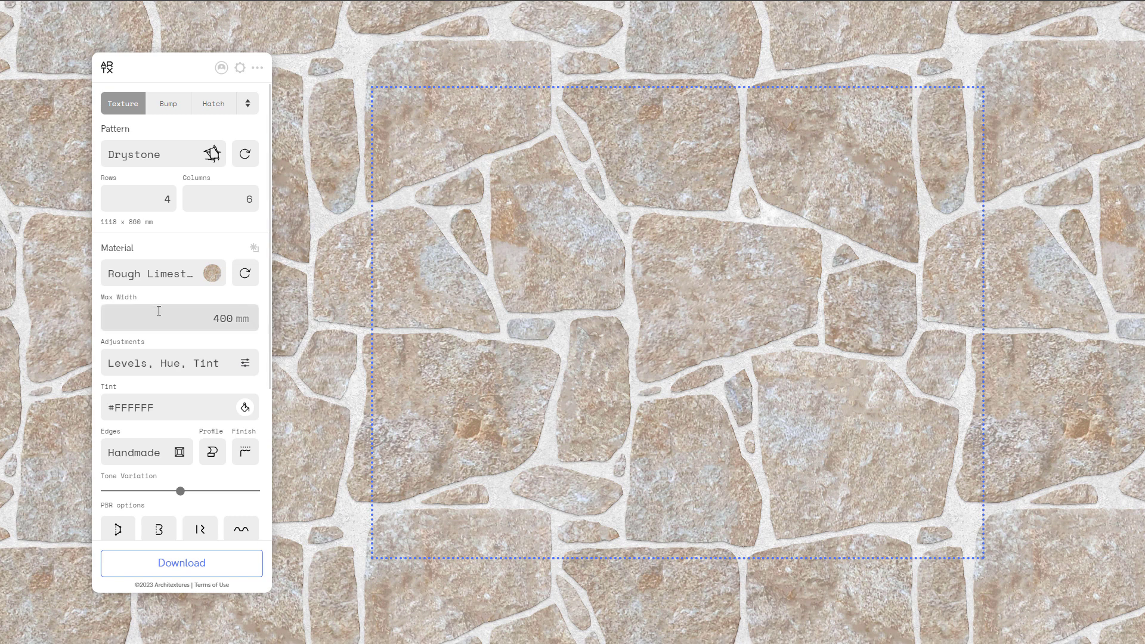
# Darken the limestone, shift its hue and lower its saturation
pyautogui.click(246, 364)
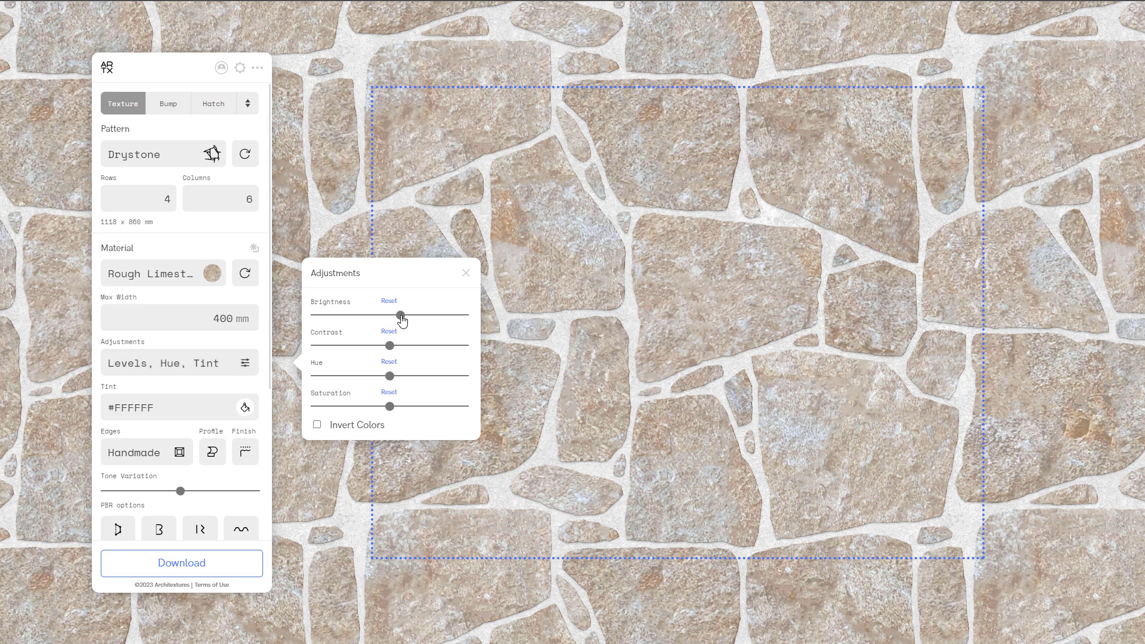
pyautogui.moveTo(398, 315); pyautogui.dragTo(376, 407)
pyautogui.click(244, 407)
# Pick a pale yellow tint colour (#f9facc)
pyautogui.click(244, 408)
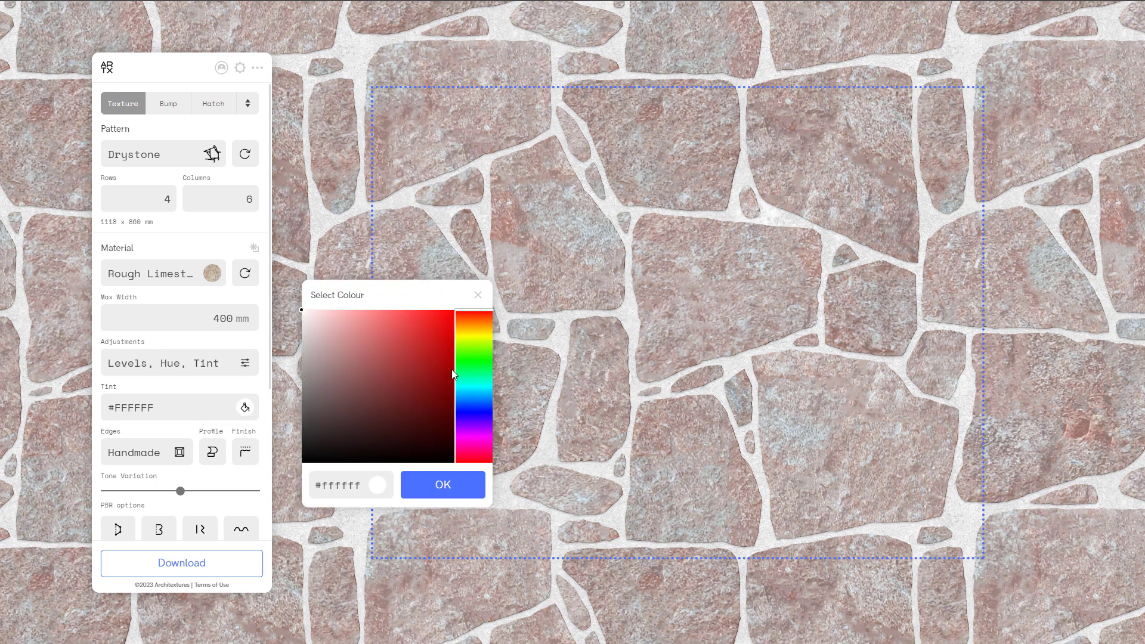
pyautogui.click(474, 336)
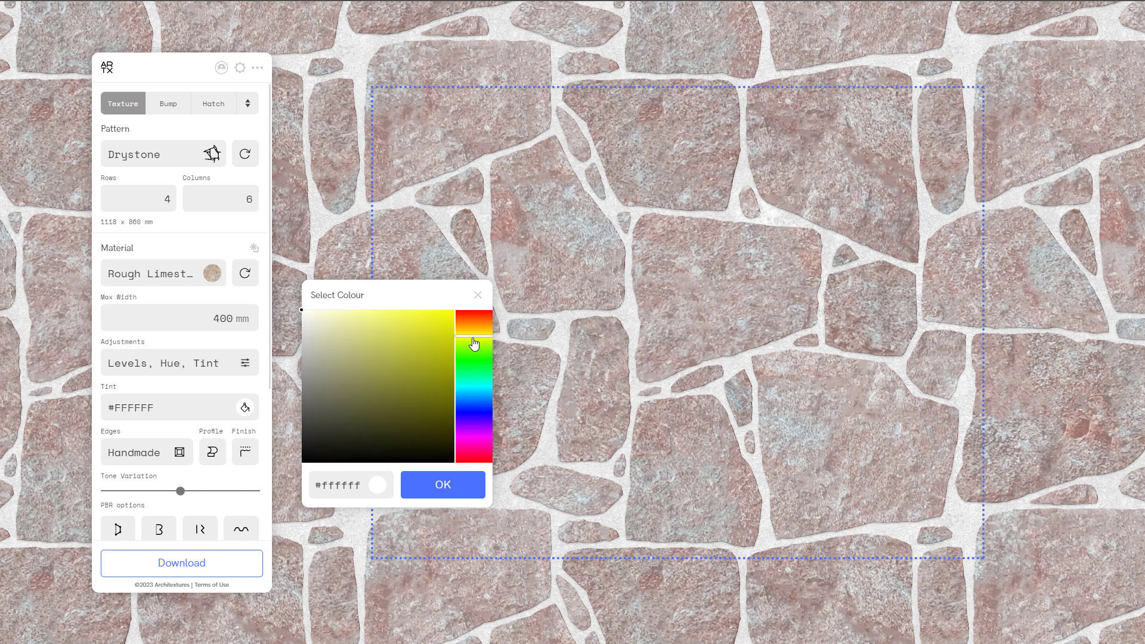
pyautogui.click(342, 314)
pyautogui.click(329, 314)
# Confirm the #f6f6db tint and review the Joints settings
pyautogui.click(430, 485)
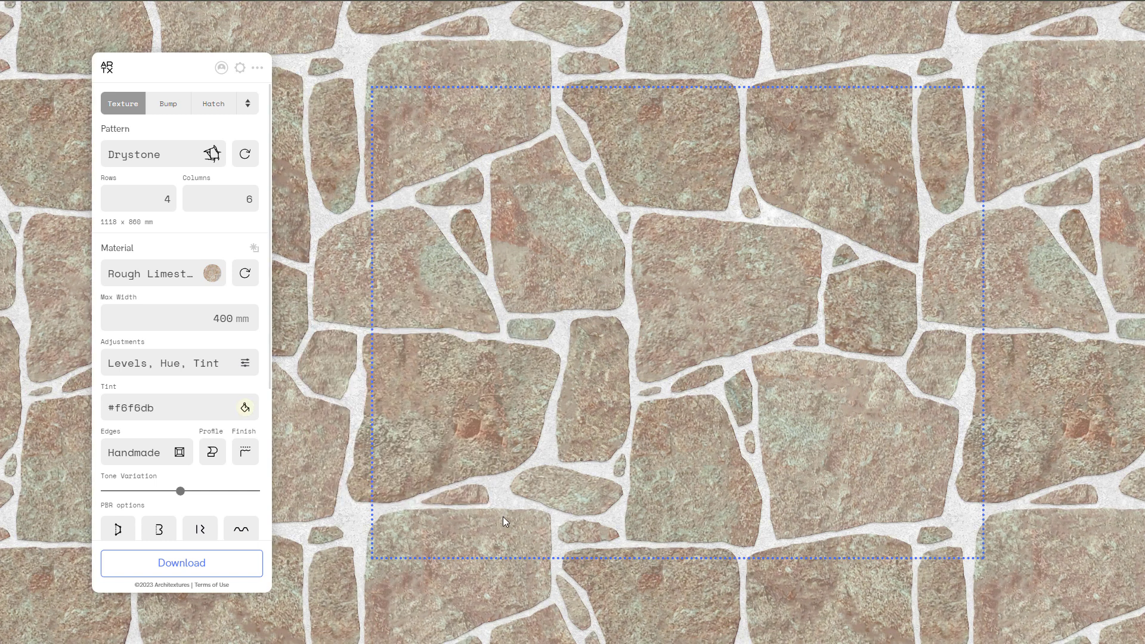
pyautogui.scroll(-3, 192, 442)
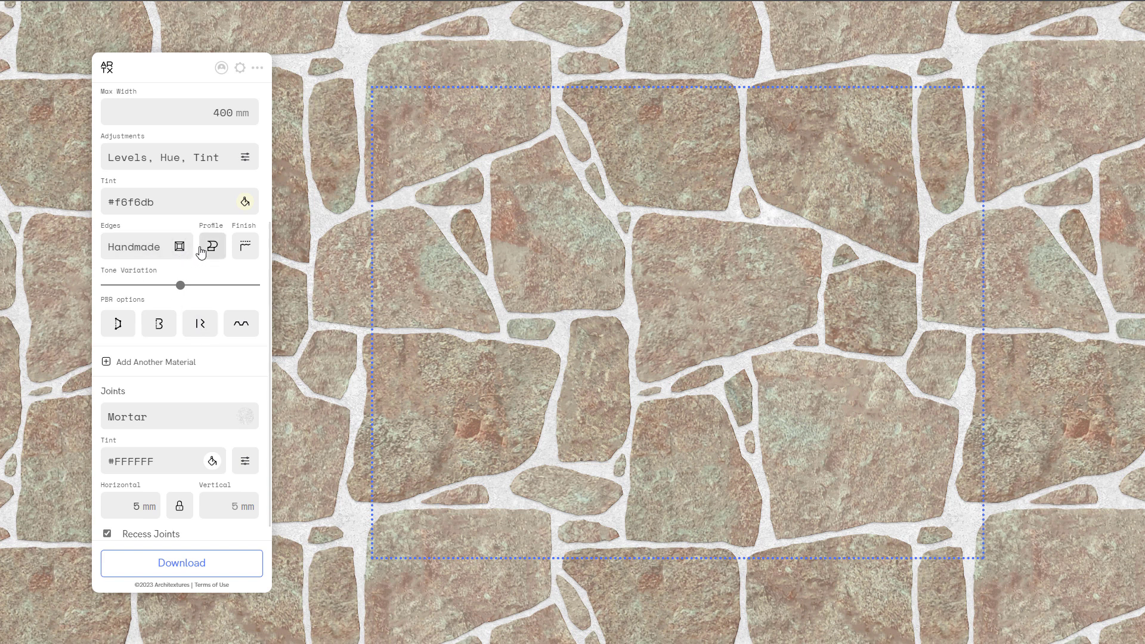
pyautogui.scroll(3, 187, 385)
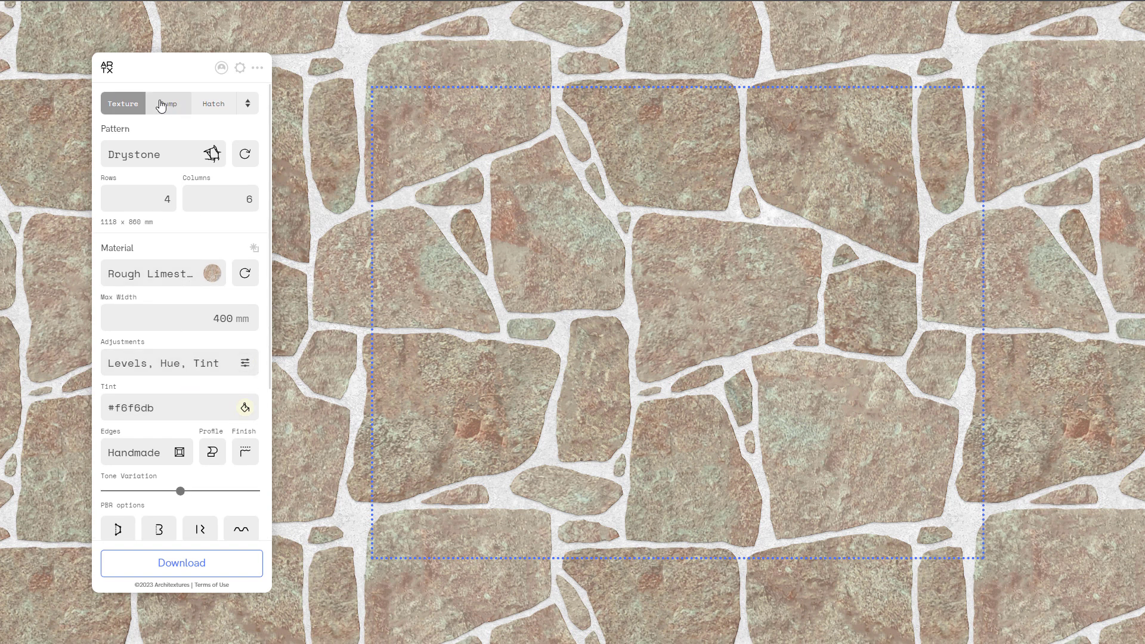
# View the Bump, Hatch, Displacement and Normal maps, then a 3D sphere preview
pyautogui.click(167, 105)
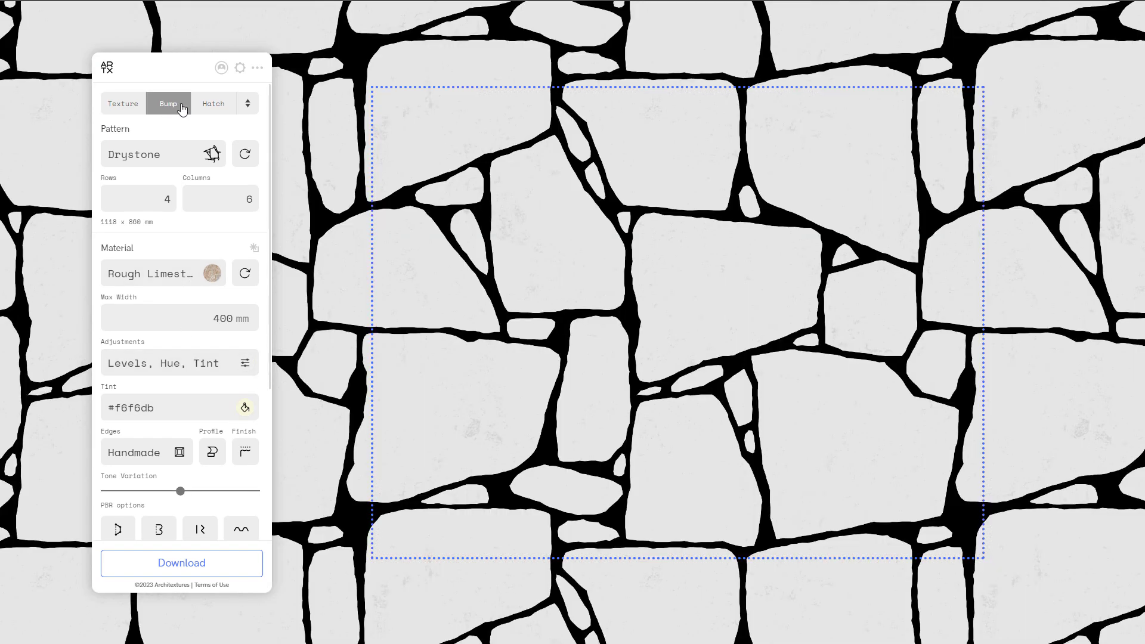
pyautogui.click(214, 104)
pyautogui.click(247, 103)
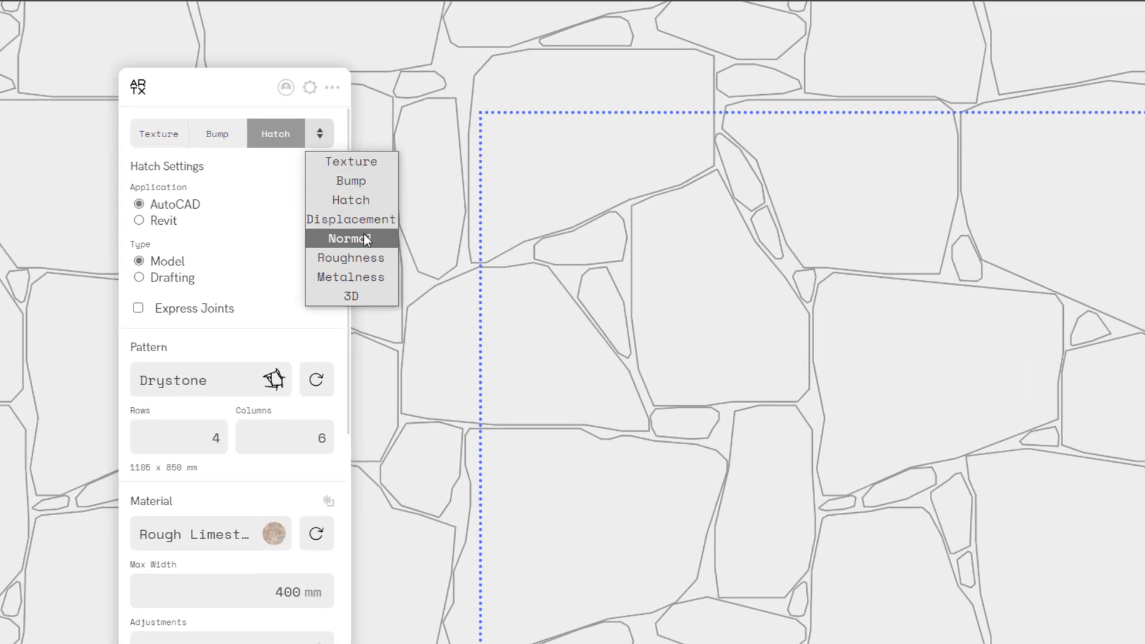
pyautogui.click(357, 216)
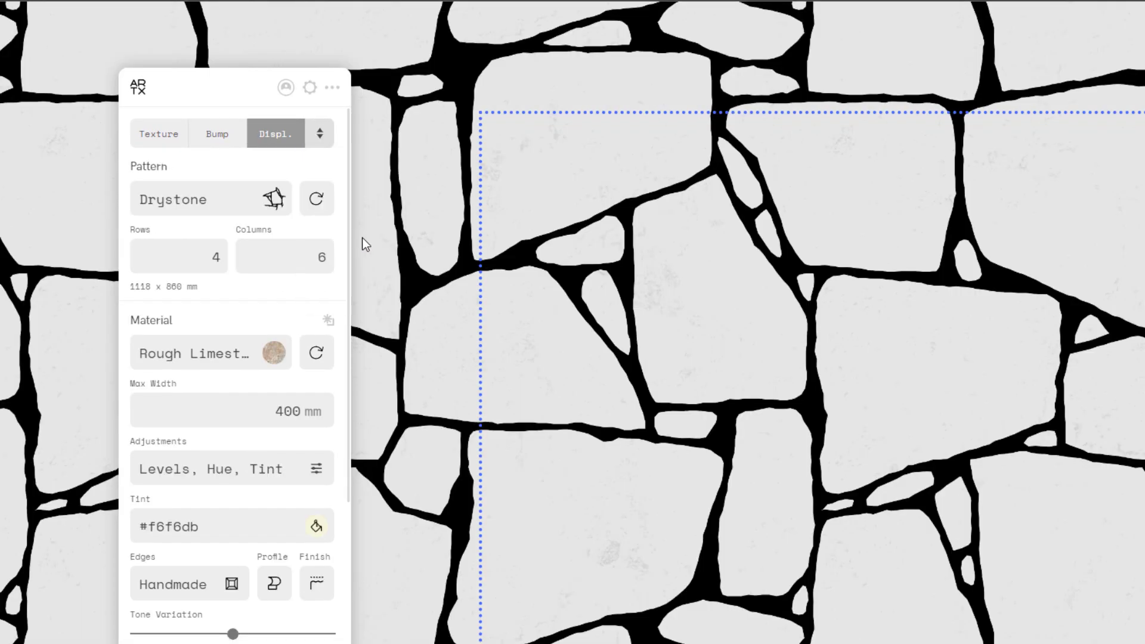
pyautogui.click(365, 244)
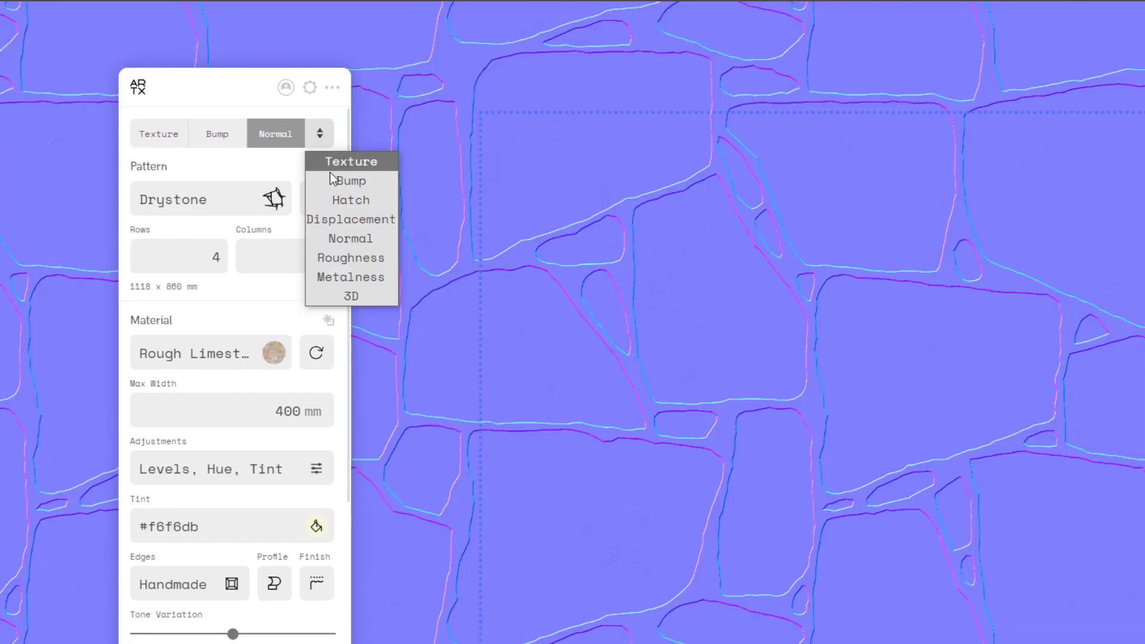
pyautogui.click(364, 295)
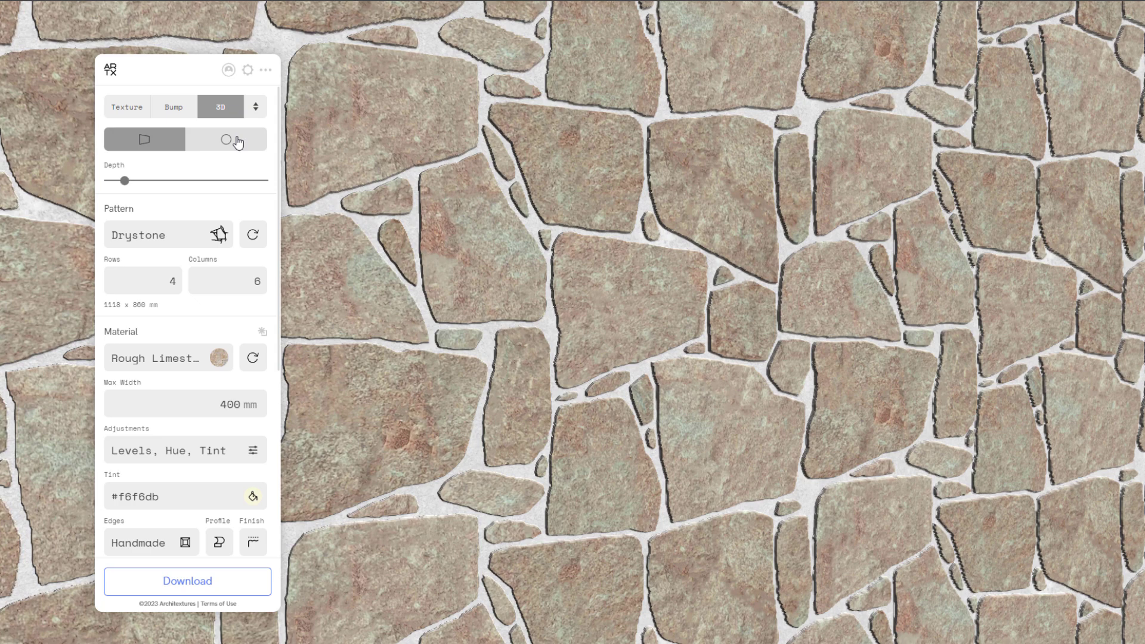
pyautogui.click(296, 177)
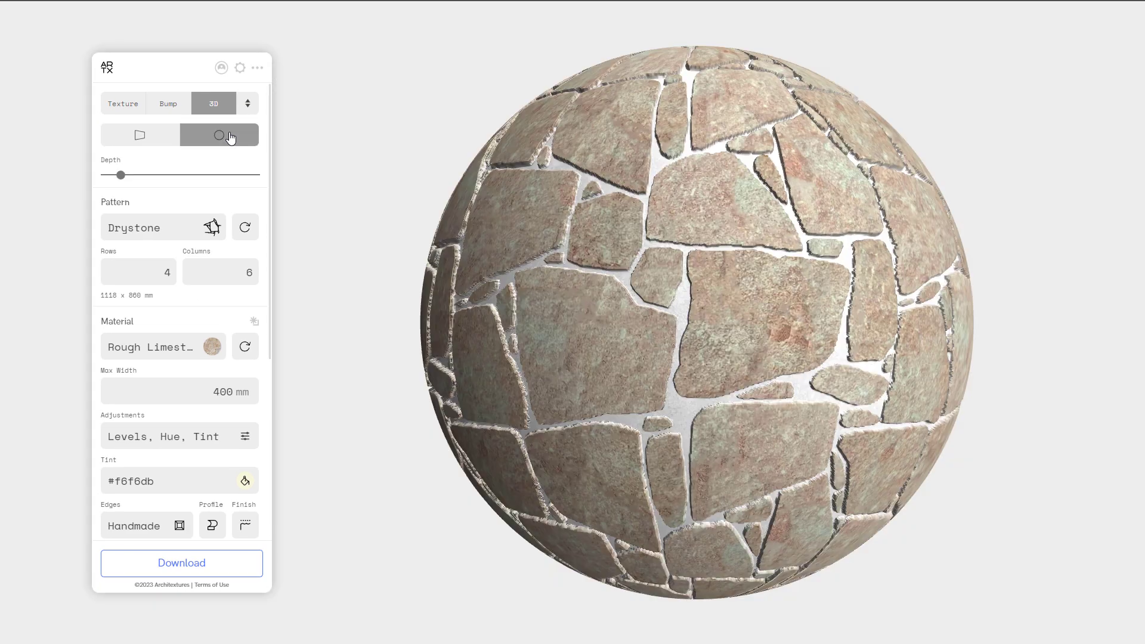
# Set the stone edge style to Fillet after briefly trying Rough edges
pyautogui.moveTo(692, 279)
pyautogui.mouseDown()
pyautogui.moveTo(612, 299)
pyautogui.moveTo(708, 318)
pyautogui.moveTo(671, 195)
pyautogui.moveTo(702, 240)
pyautogui.moveTo(775, 257)
pyautogui.moveTo(706, 270)
pyautogui.mouseUp()
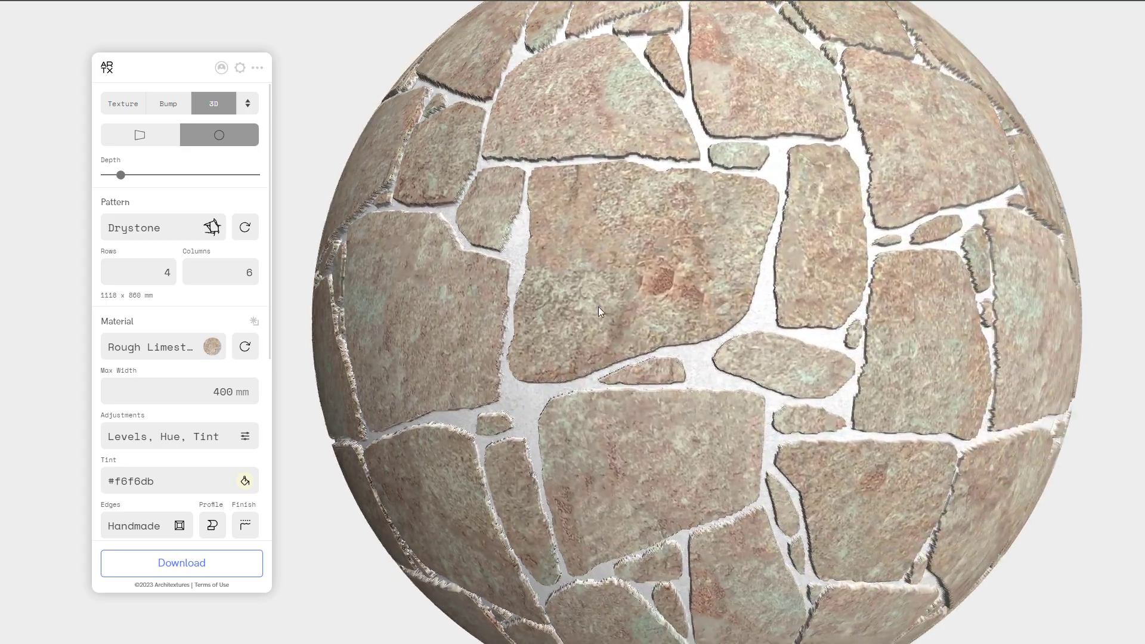
pyautogui.scroll(-2, 175, 350)
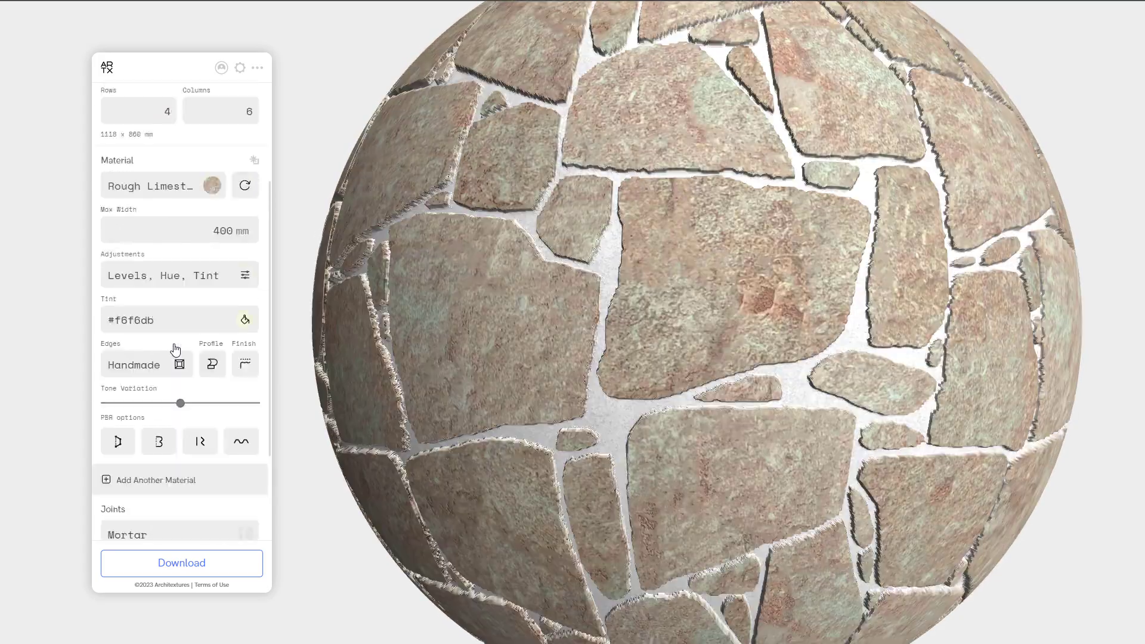
pyautogui.scroll(-1, 175, 350)
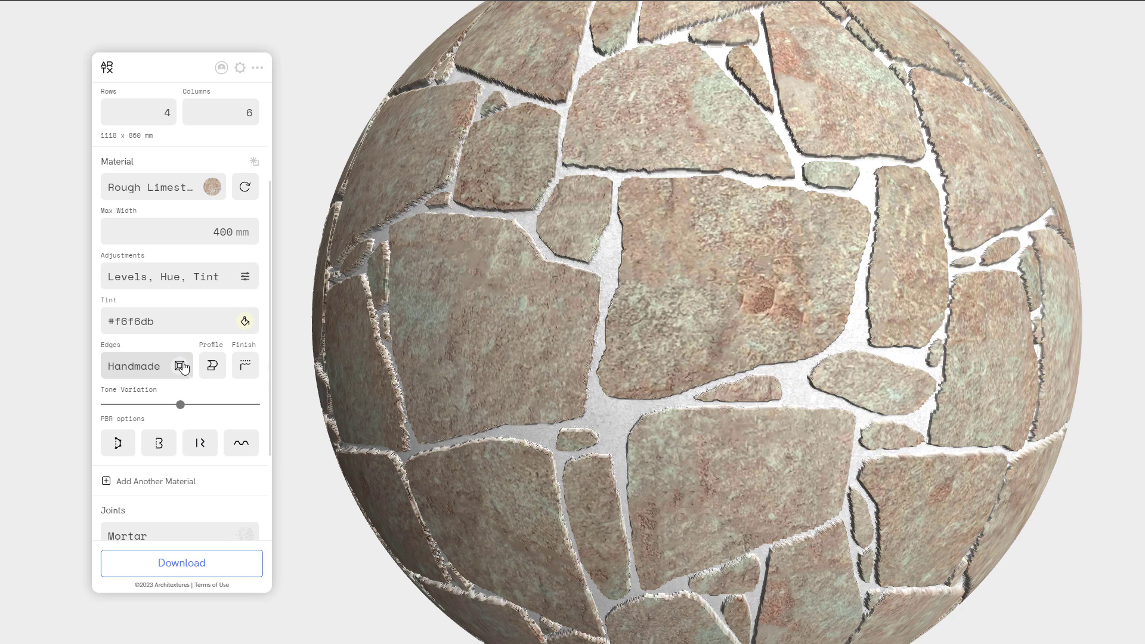
pyautogui.click(181, 366)
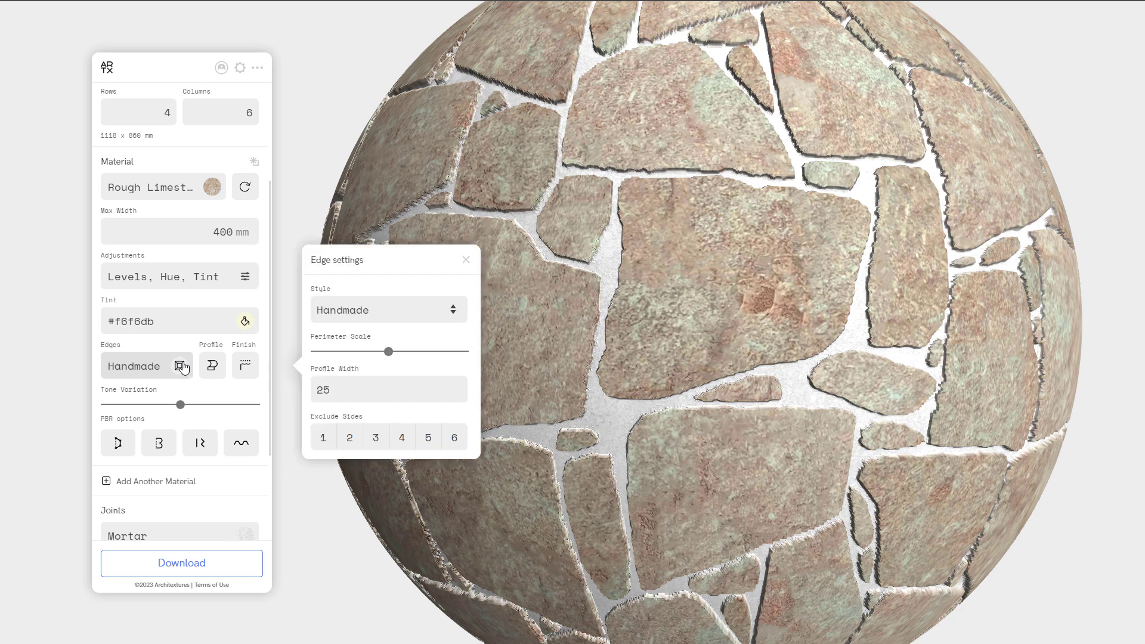
pyautogui.click(401, 312)
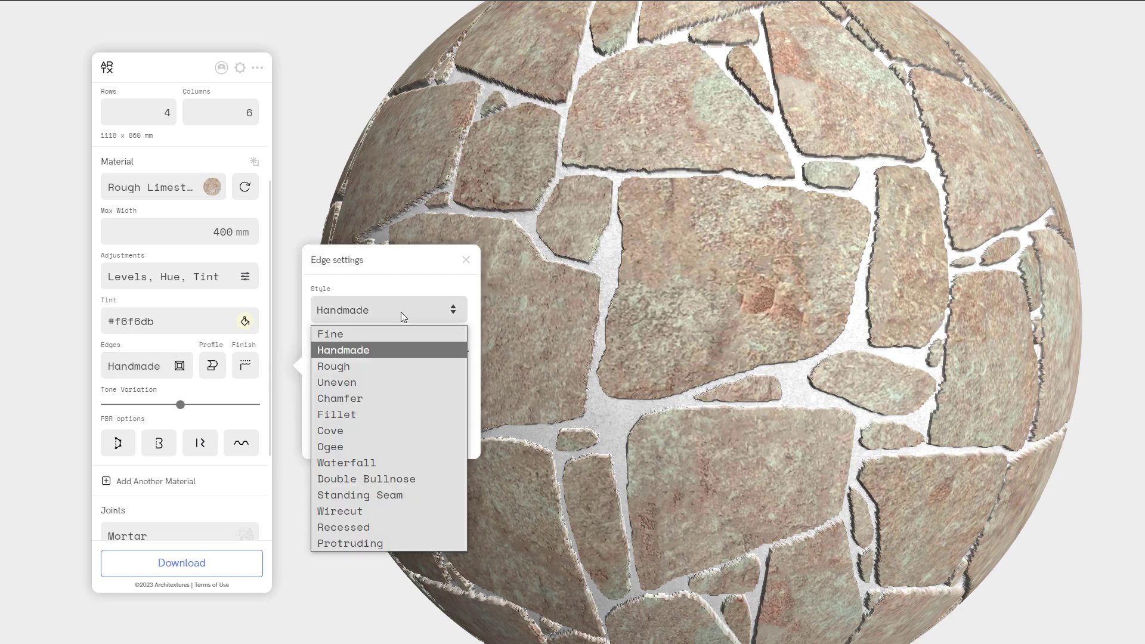
pyautogui.click(367, 365)
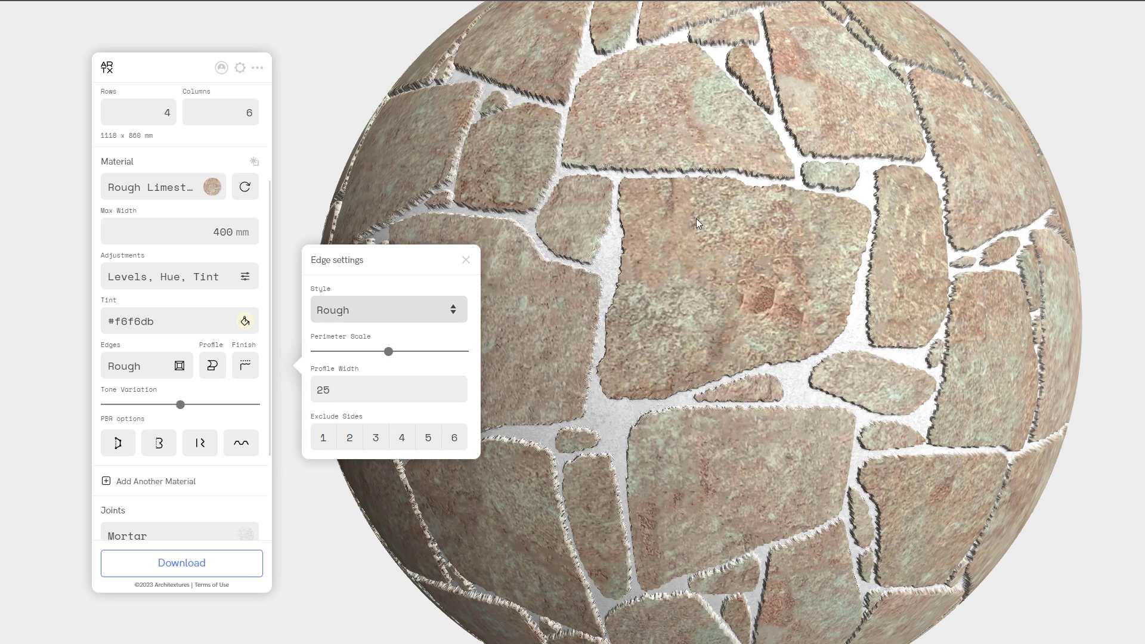
pyautogui.click(410, 311)
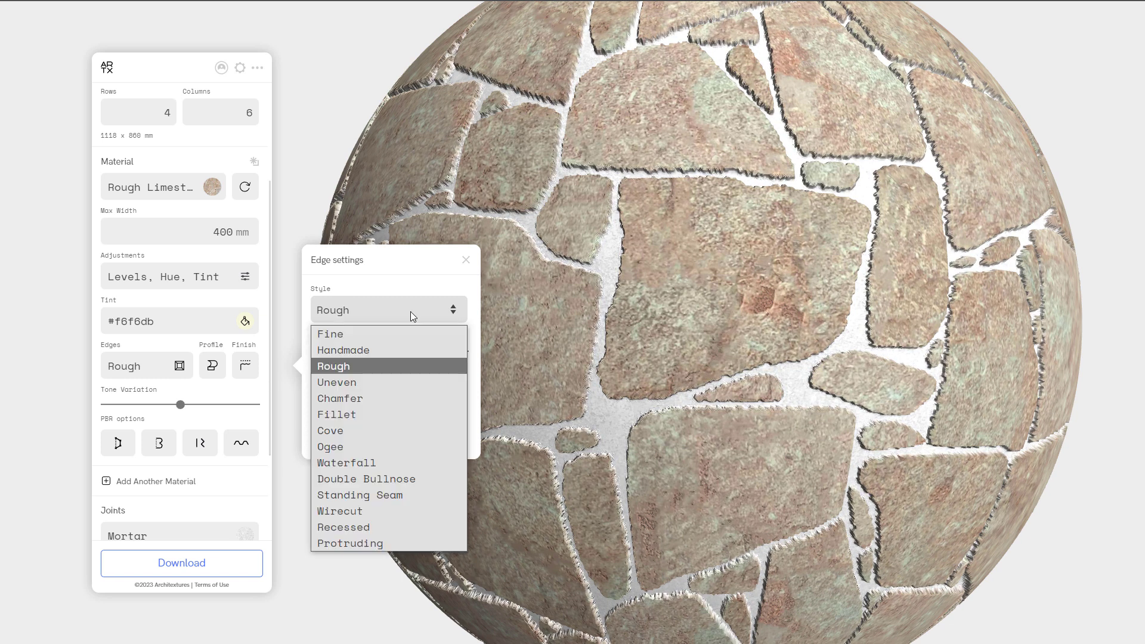
pyautogui.press('Escape')
pyautogui.click(379, 416)
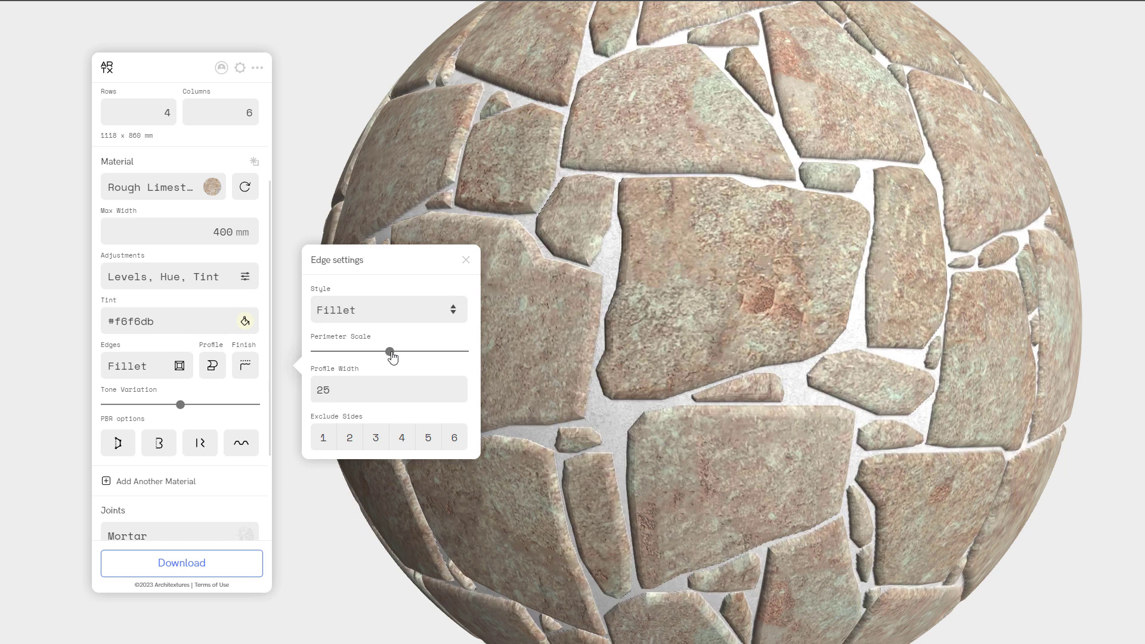
# Increase the edge perimeter scale and exclude sides 2 and 3 from the fillet
pyautogui.moveTo(391, 352); pyautogui.dragTo(421, 358)
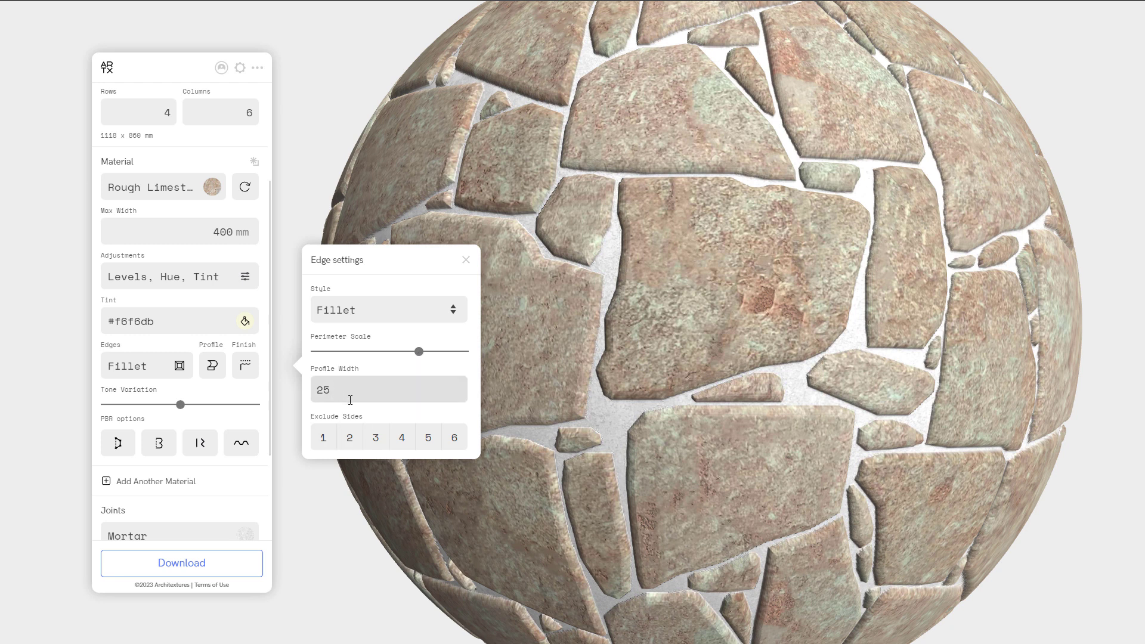
pyautogui.click(332, 440)
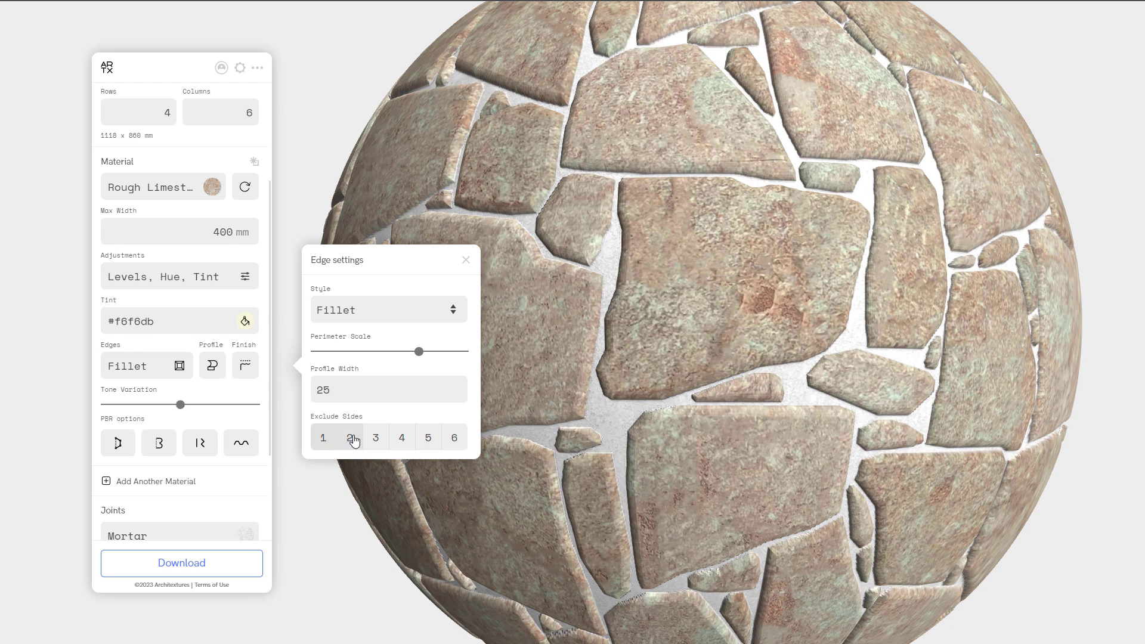
pyautogui.click(353, 439)
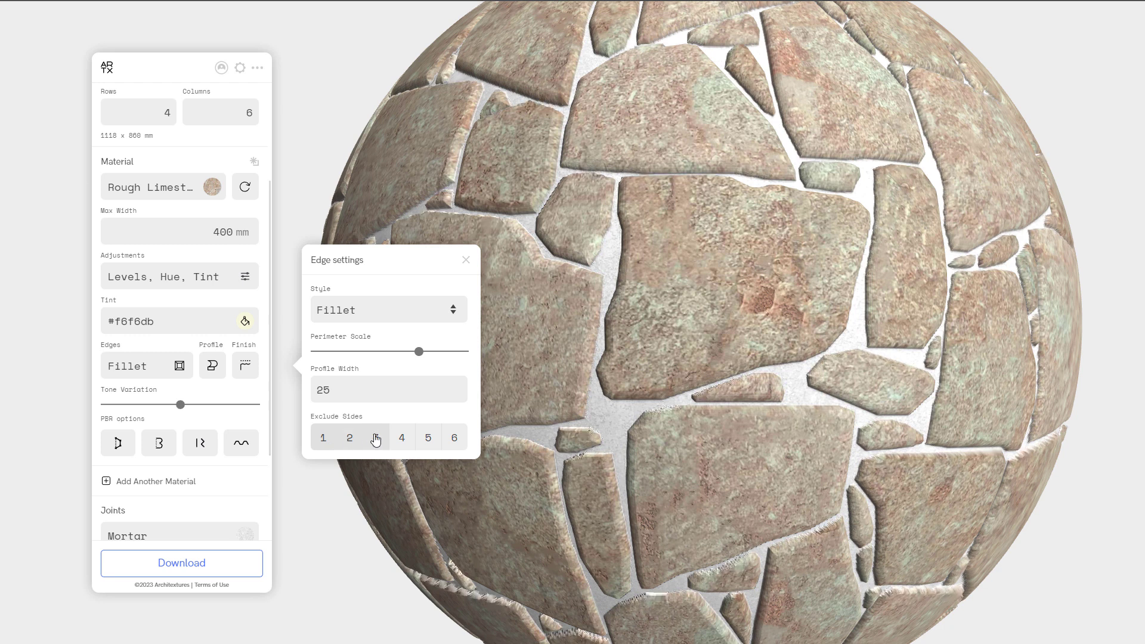
pyautogui.click(375, 440)
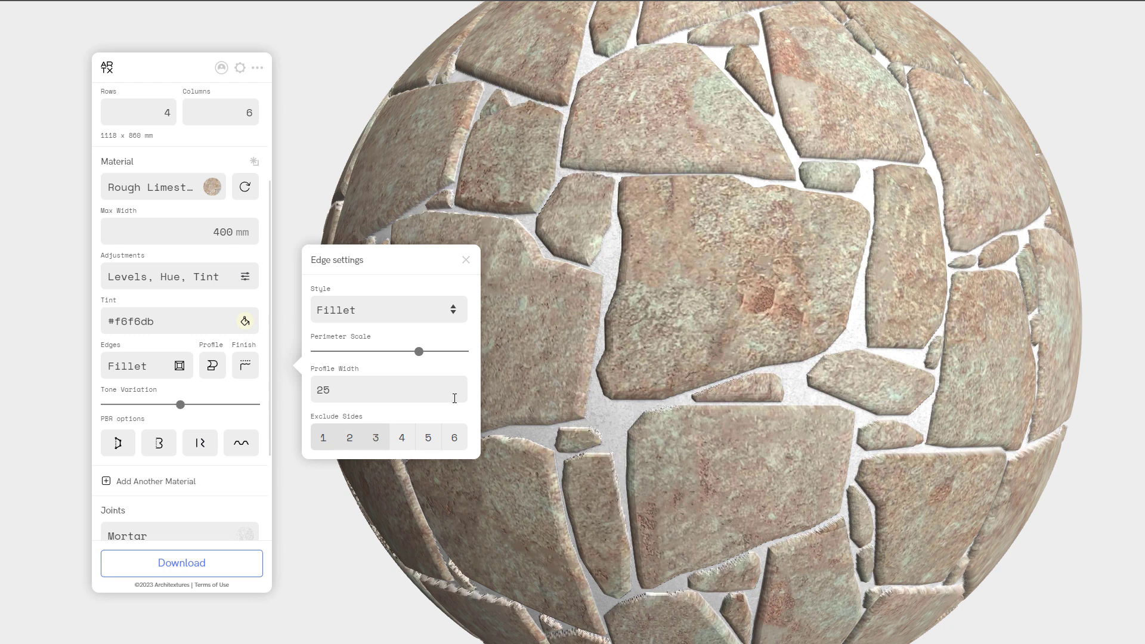
# Try the Square Profile and the Feather and Wedge finish, then set the finish back to None
pyautogui.click(212, 365)
pyautogui.click(322, 361)
pyautogui.scroll(-3, 358, 417)
pyautogui.click(390, 361)
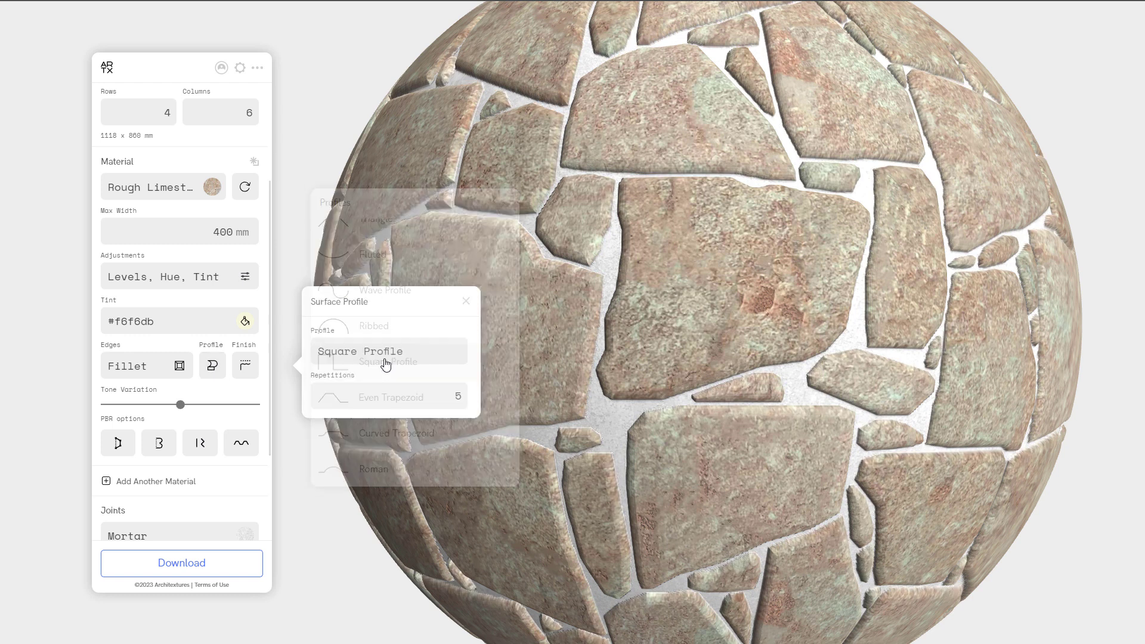
pyautogui.click(245, 365)
pyautogui.click(364, 358)
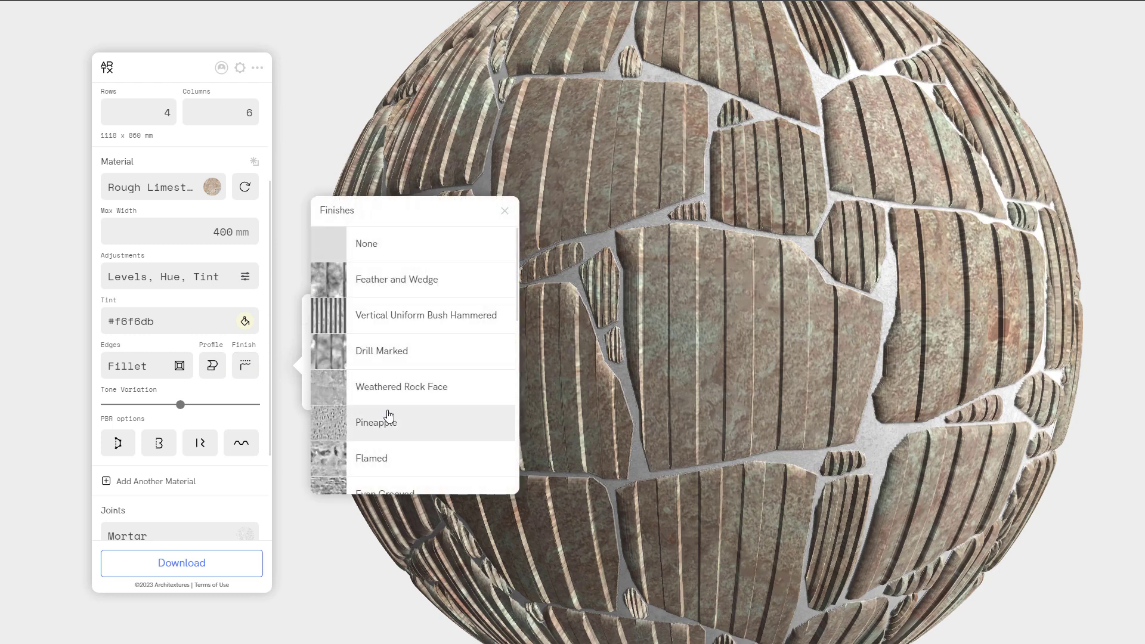
pyautogui.click(392, 288)
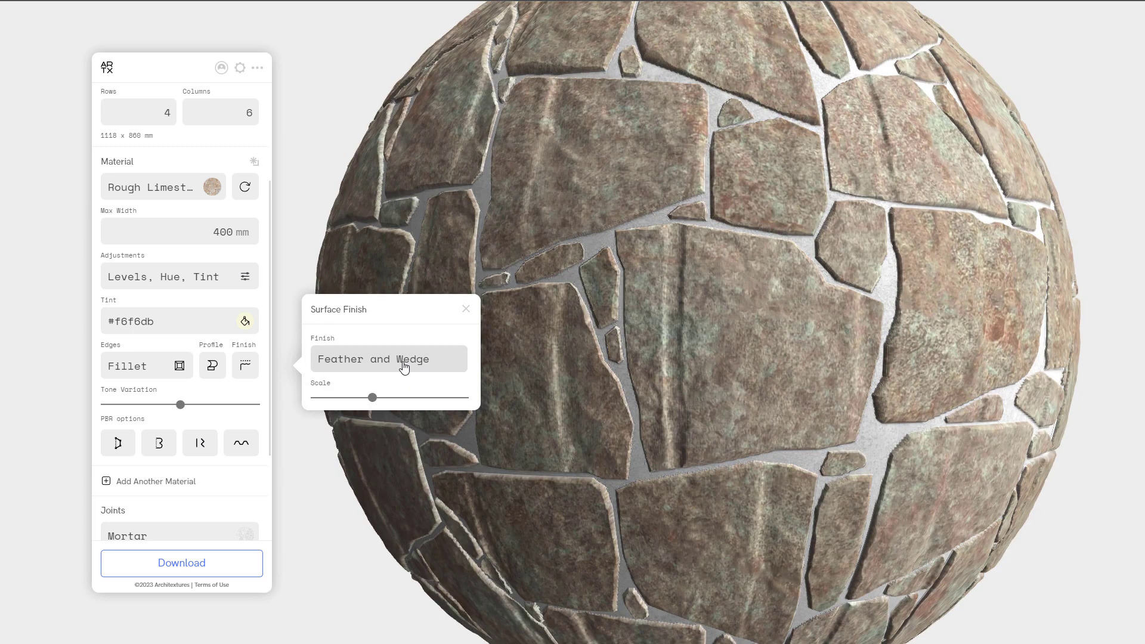
pyautogui.click(396, 360)
pyautogui.click(384, 257)
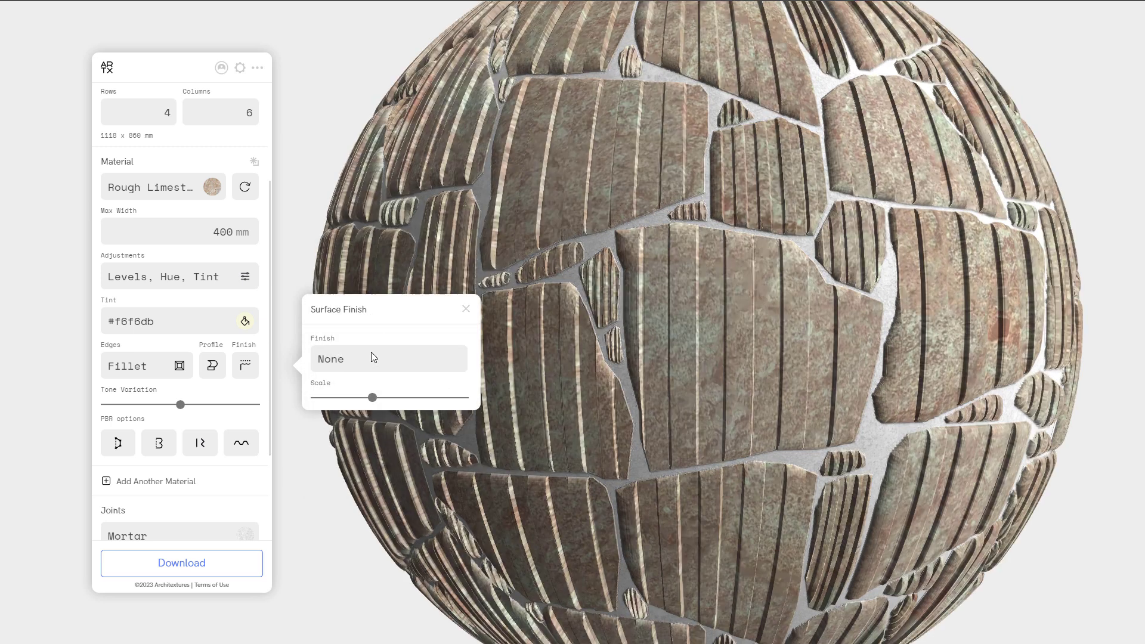
# Set the surface profile back to None and raise the stones' tone variation
pyautogui.click(213, 366)
pyautogui.click(352, 353)
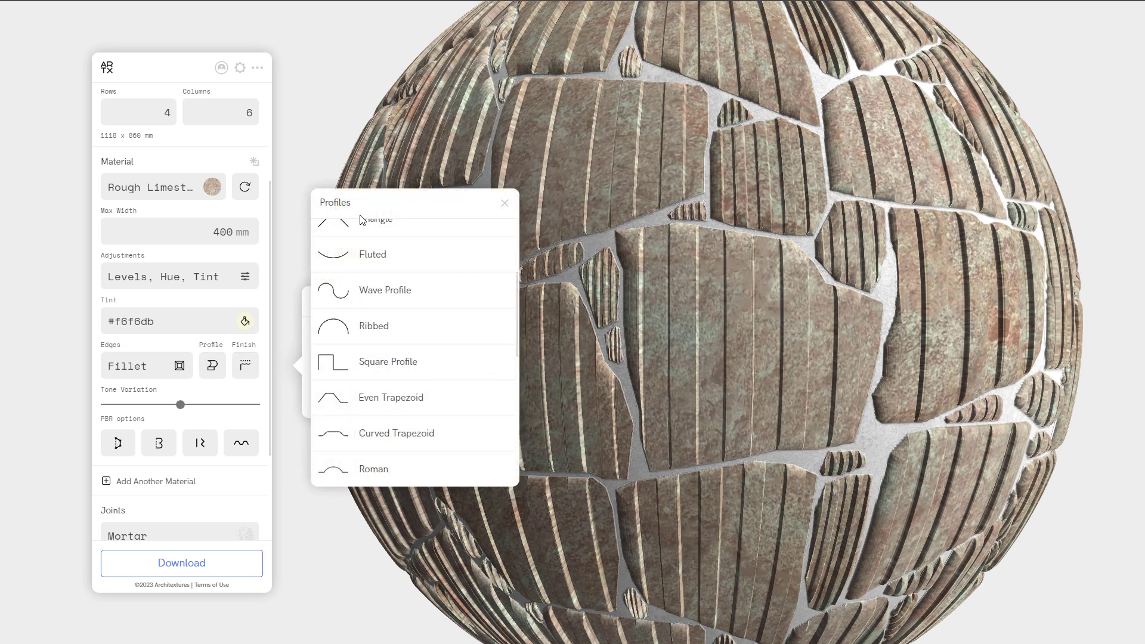
pyautogui.scroll(5, 382, 227)
pyautogui.click(382, 226)
pyautogui.moveTo(181, 404)
pyautogui.mouseDown()
pyautogui.moveTo(208, 406)
pyautogui.moveTo(111, 405)
pyautogui.moveTo(201, 405)
pyautogui.mouseUp()
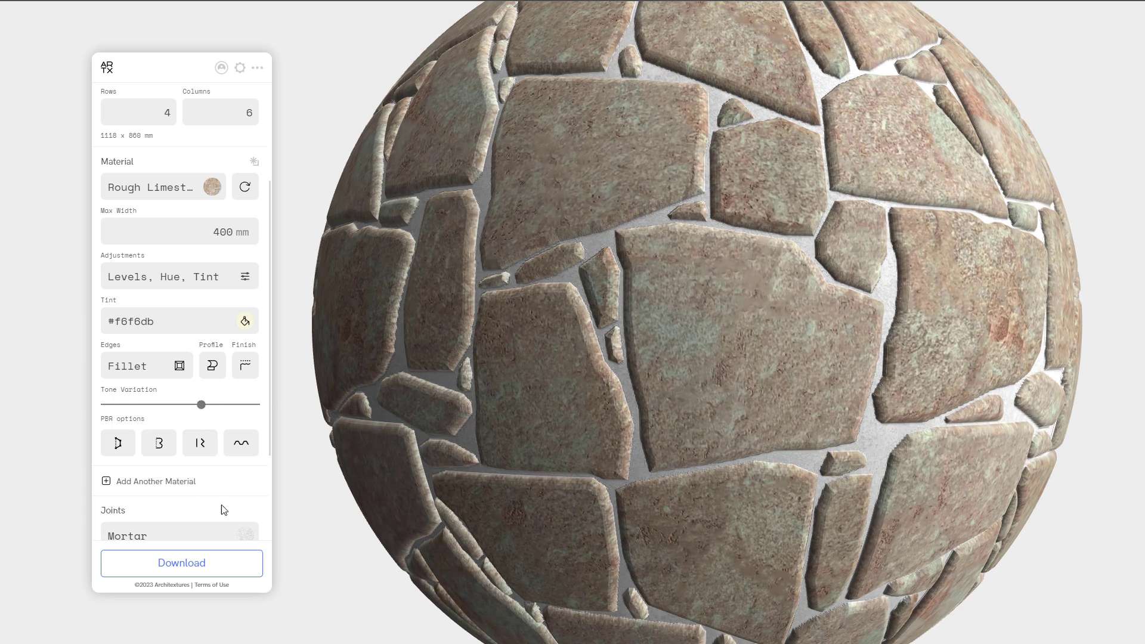
pyautogui.scroll(-2, 235, 486)
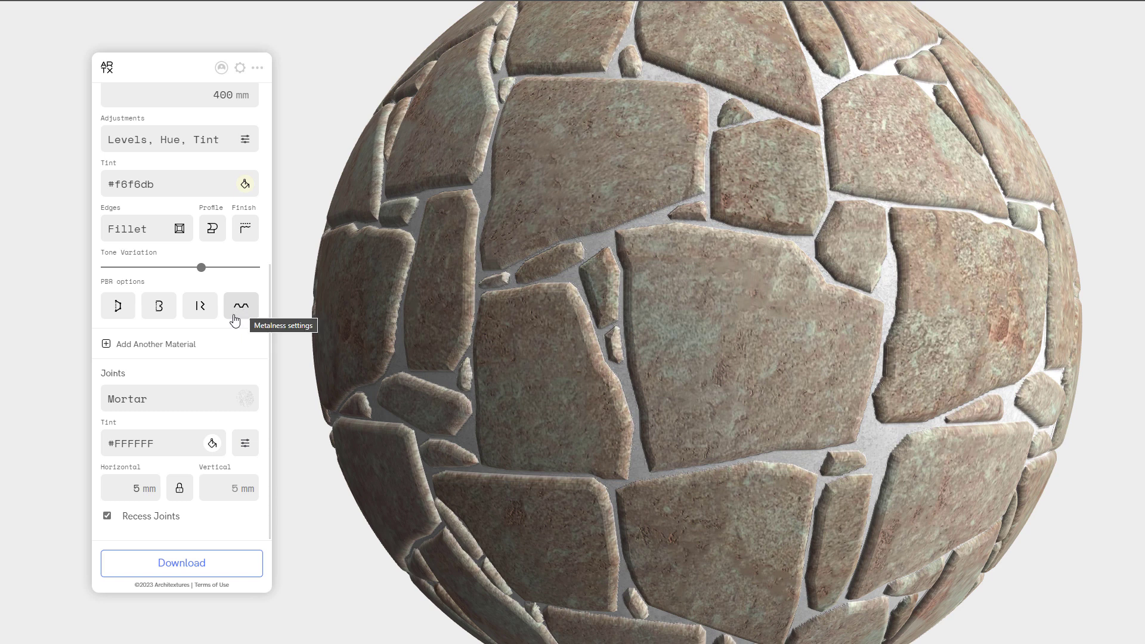
pyautogui.click(119, 309)
pyautogui.click(160, 308)
pyautogui.click(199, 307)
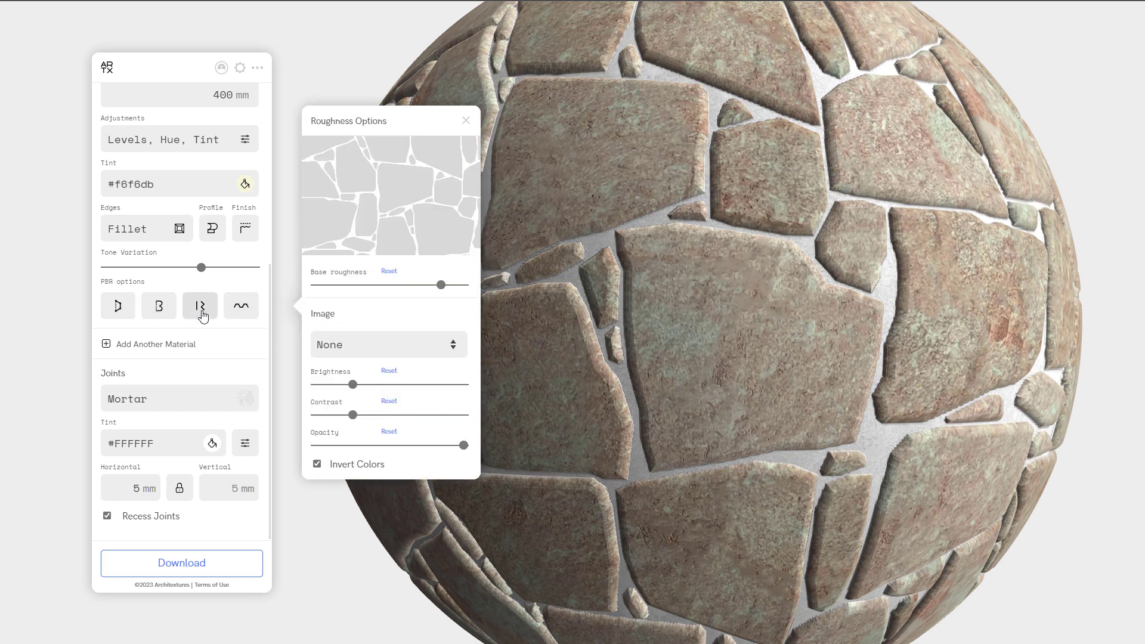
pyautogui.click(228, 311)
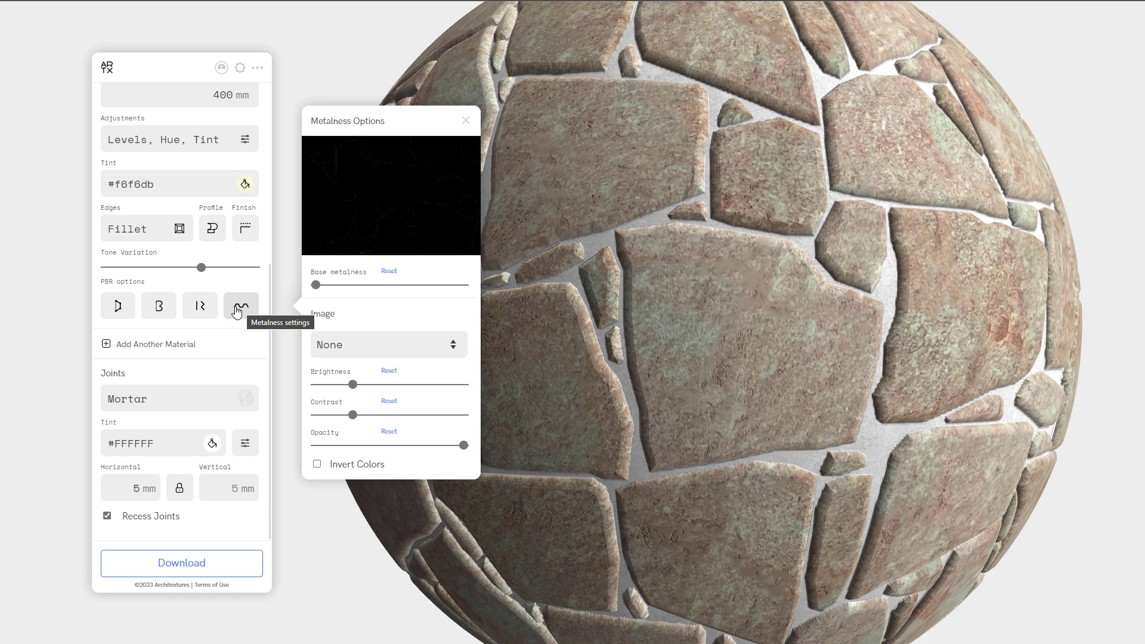
pyautogui.click(238, 310)
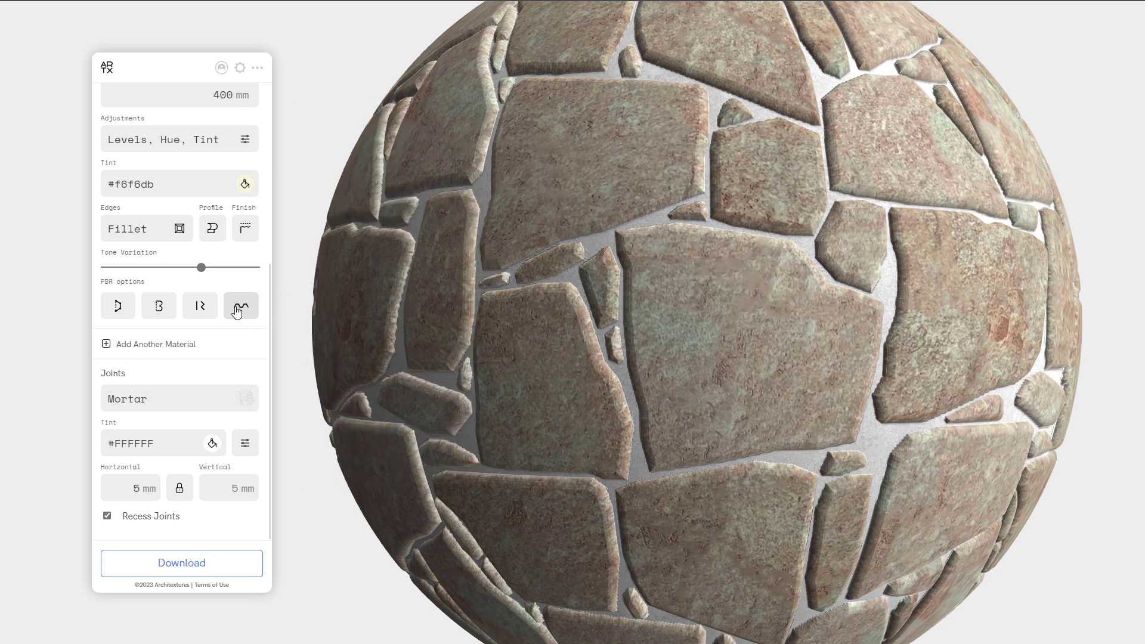
# Add a second material and make it Basalt after trying Red Sandstone, Porphyritic Granite and Limestone
pyautogui.click(107, 346)
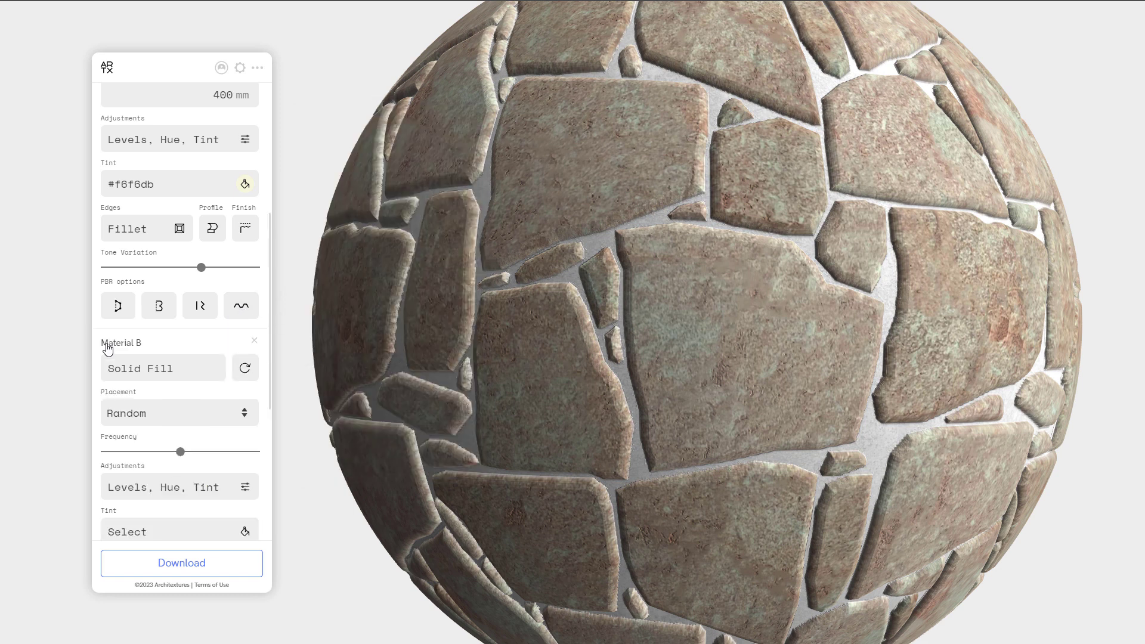
pyautogui.click(155, 368)
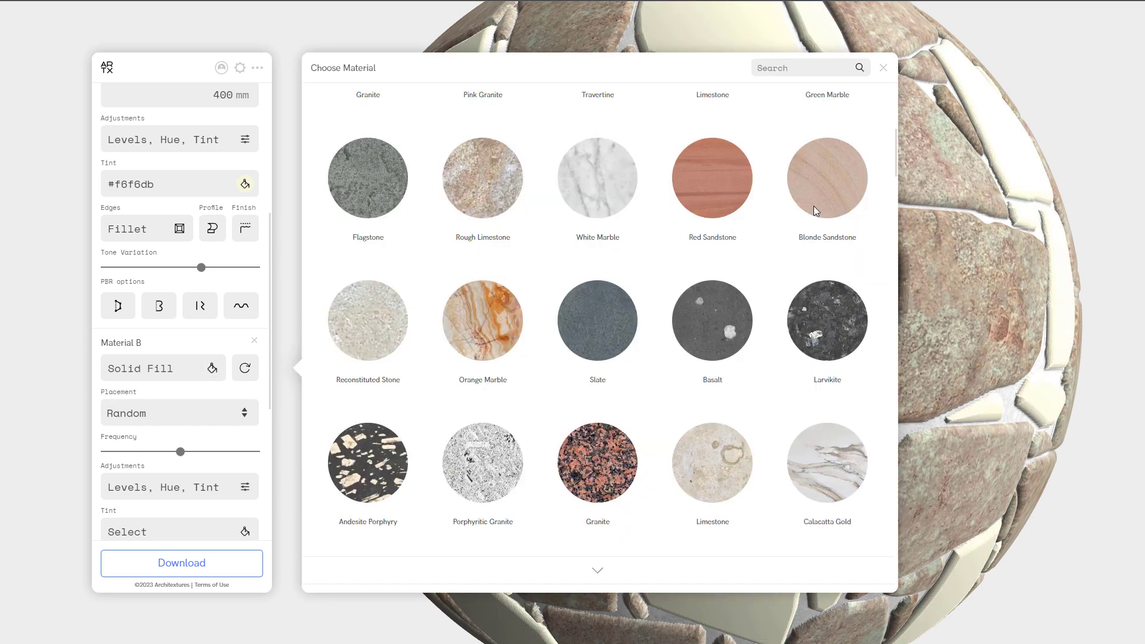
pyautogui.click(739, 185)
pyautogui.click(214, 370)
pyautogui.click(376, 325)
pyautogui.click(179, 368)
pyautogui.click(481, 471)
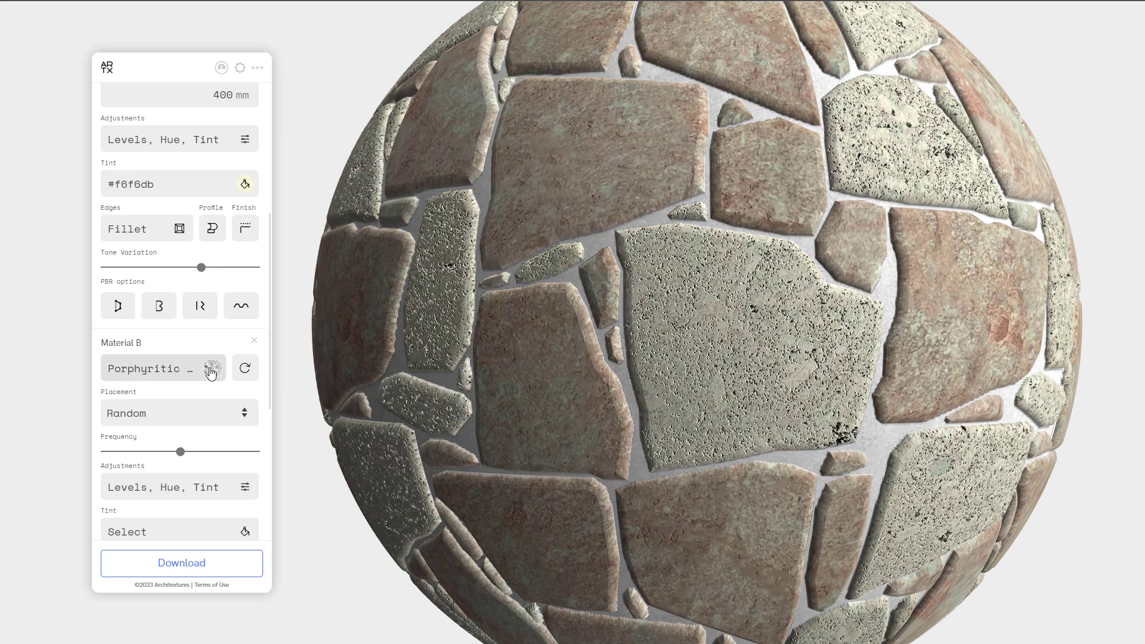
pyautogui.click(155, 368)
pyautogui.click(712, 463)
pyautogui.click(156, 368)
pyautogui.click(736, 328)
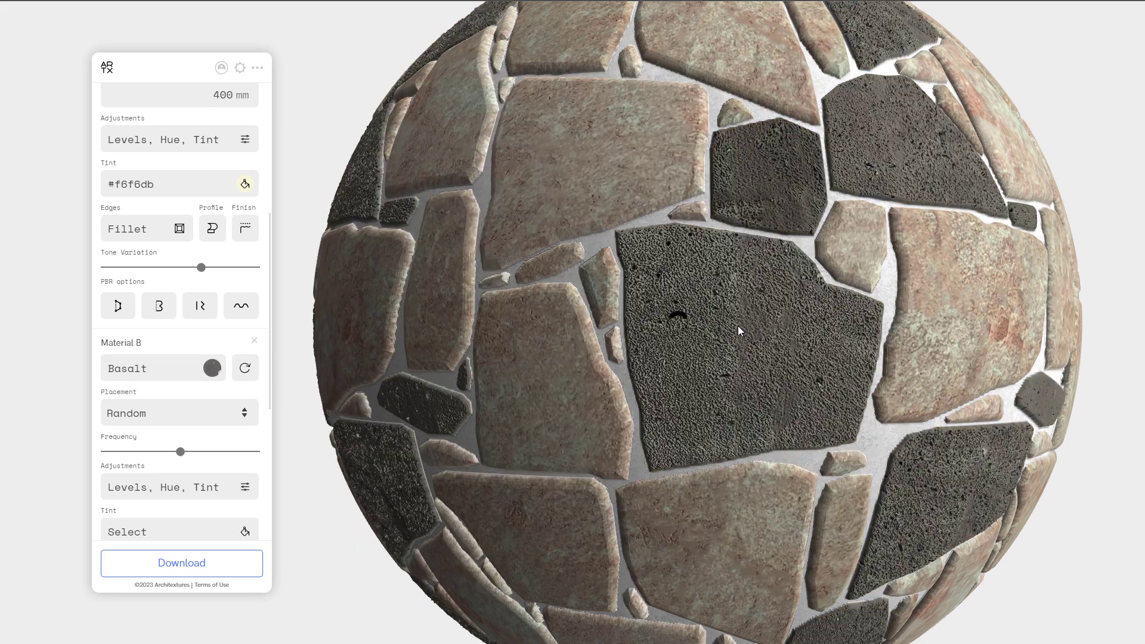
# Set Basalt placement to Random and lower its frequency
pyautogui.click(179, 413)
pyautogui.click(179, 438)
pyautogui.click(241, 446)
pyautogui.click(237, 449)
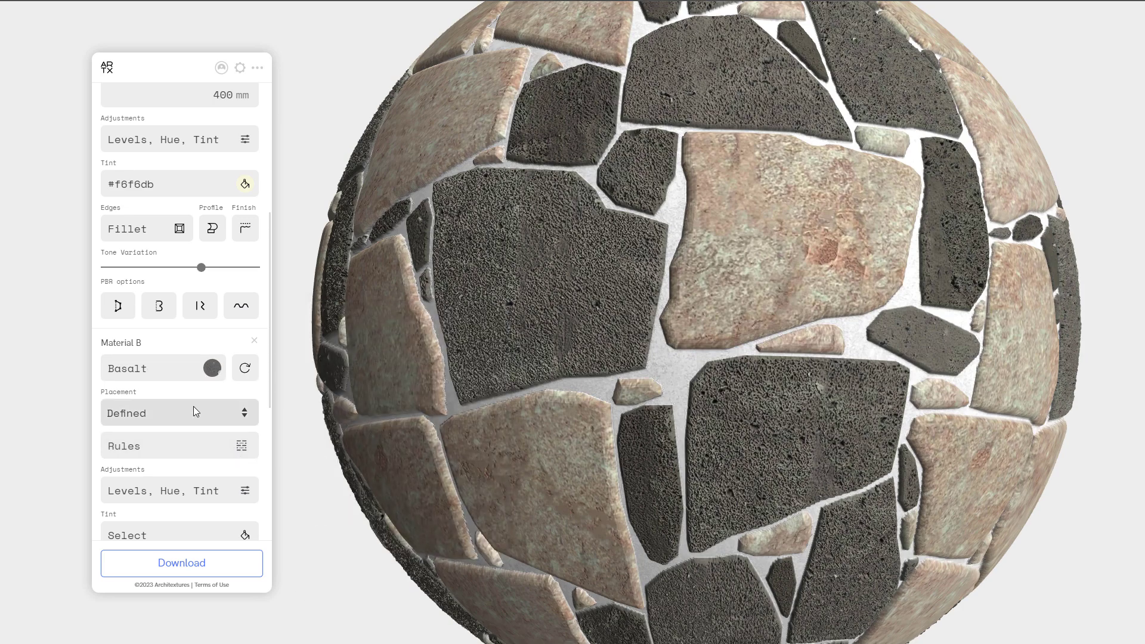
pyautogui.click(193, 411)
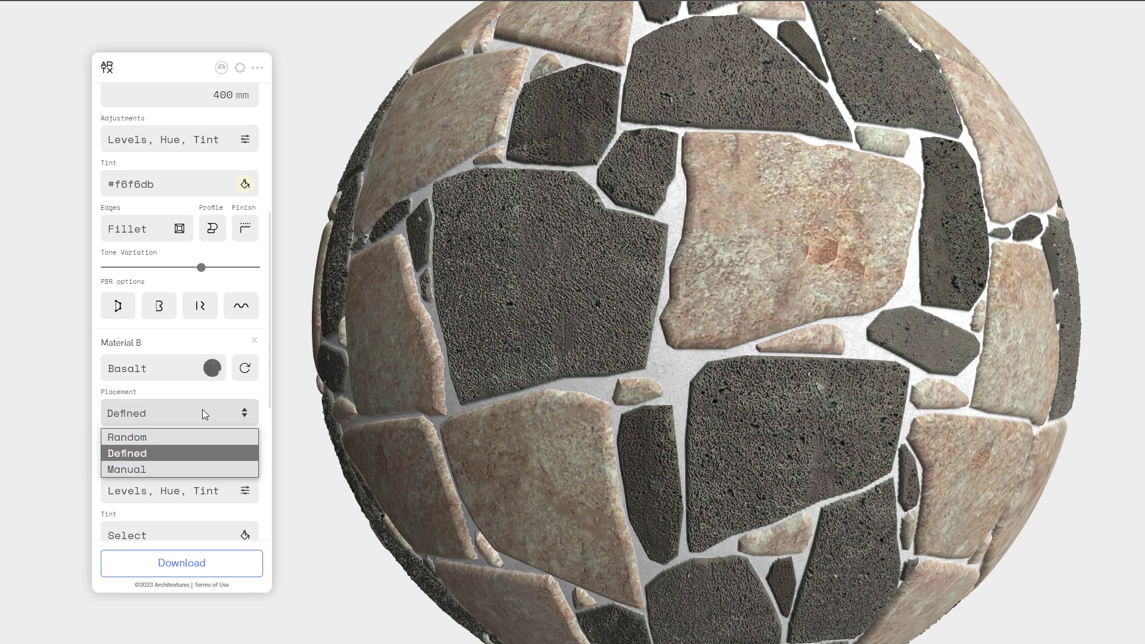
pyautogui.click(179, 438)
pyautogui.moveTo(206, 455); pyautogui.dragTo(180, 452)
# Add a third material and browse the material choices for it
pyautogui.scroll(-5, 180, 452)
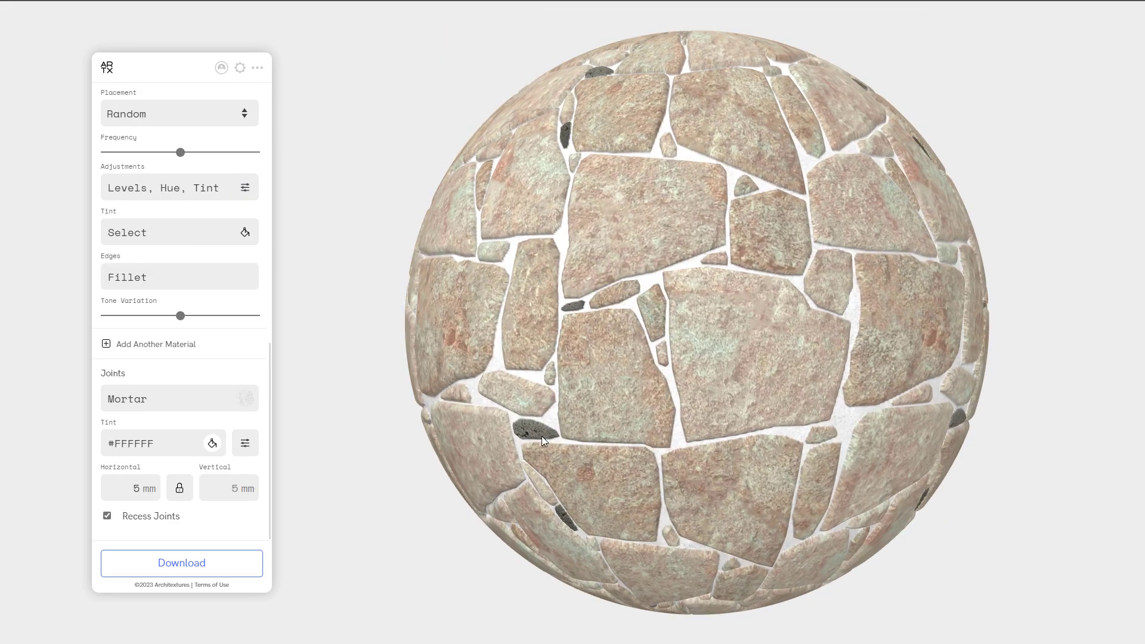
pyautogui.click(162, 343)
pyautogui.click(211, 368)
pyautogui.scroll(-10, 473, 503)
pyautogui.scroll(20, 477, 495)
pyautogui.scroll(-5, 499, 465)
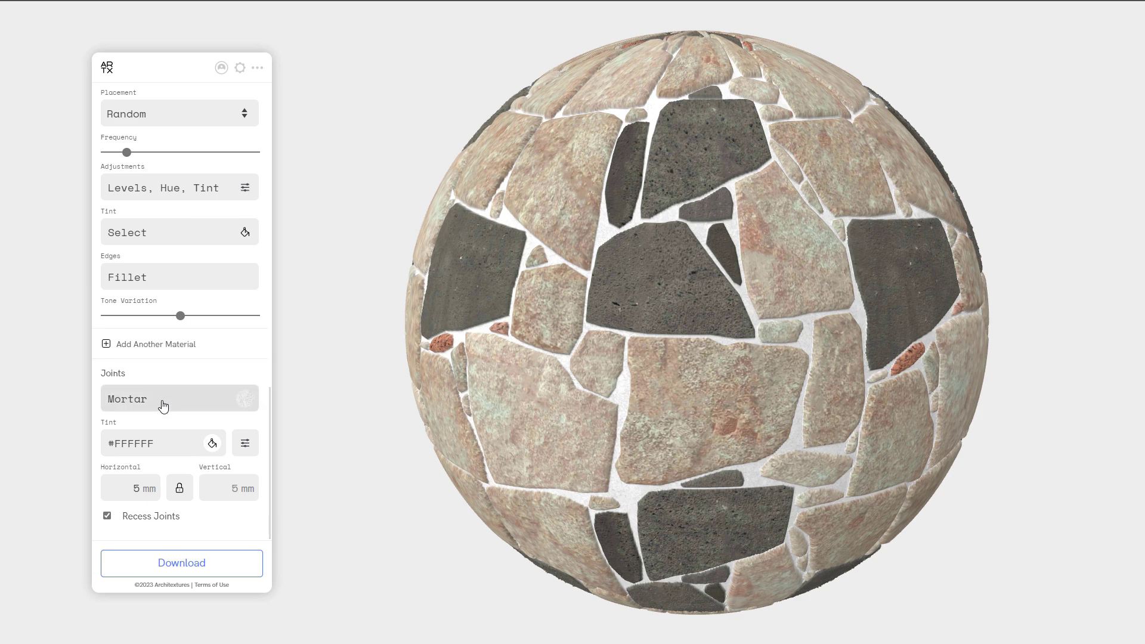
# Set the joint material to Rough Concrete, leaving the joint tint unchanged
pyautogui.scroll(3, 563, 492)
pyautogui.scroll(5, 362, 500)
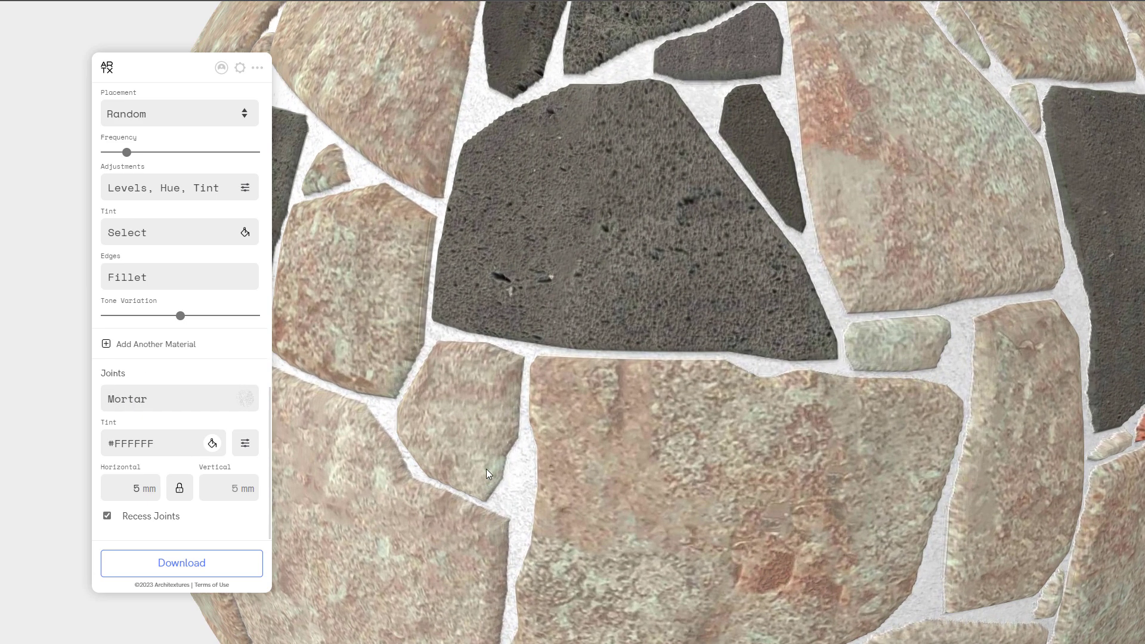
pyautogui.moveTo(637, 481); pyautogui.dragTo(429, 556)
pyautogui.click(179, 398)
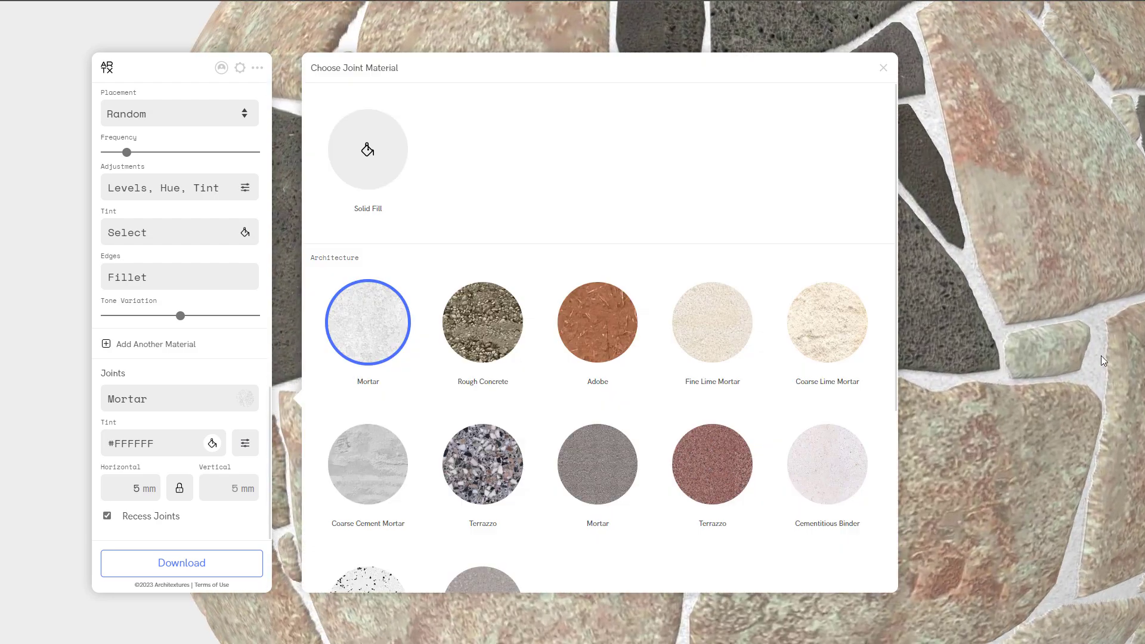
pyautogui.click(500, 340)
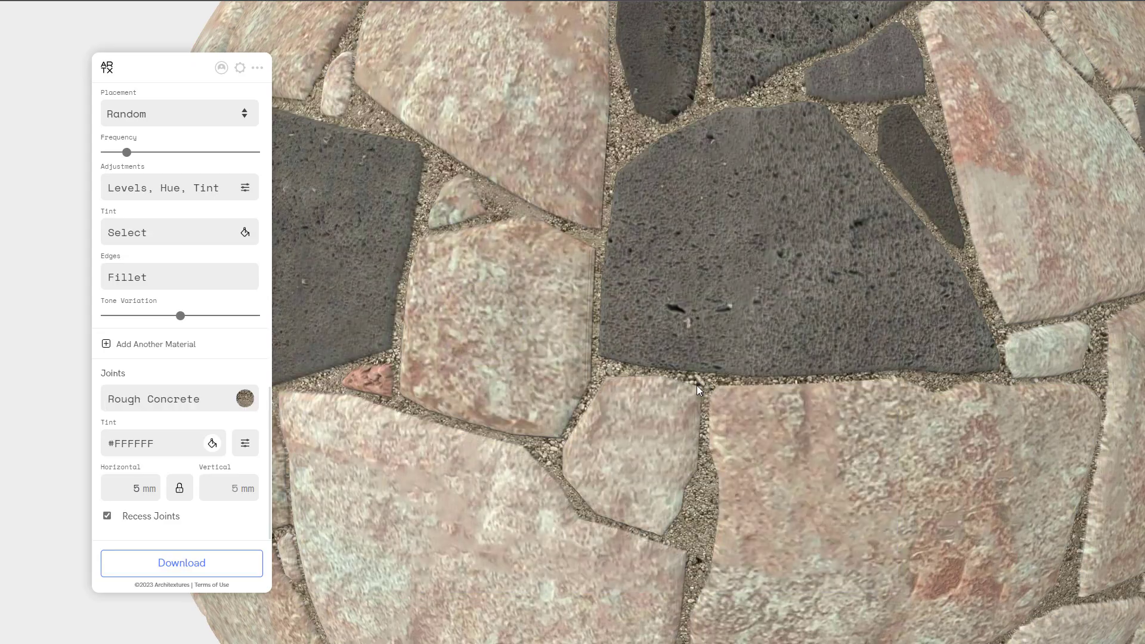
pyautogui.scroll(-5, 690, 384)
pyautogui.moveTo(689, 360); pyautogui.dragTo(650, 431)
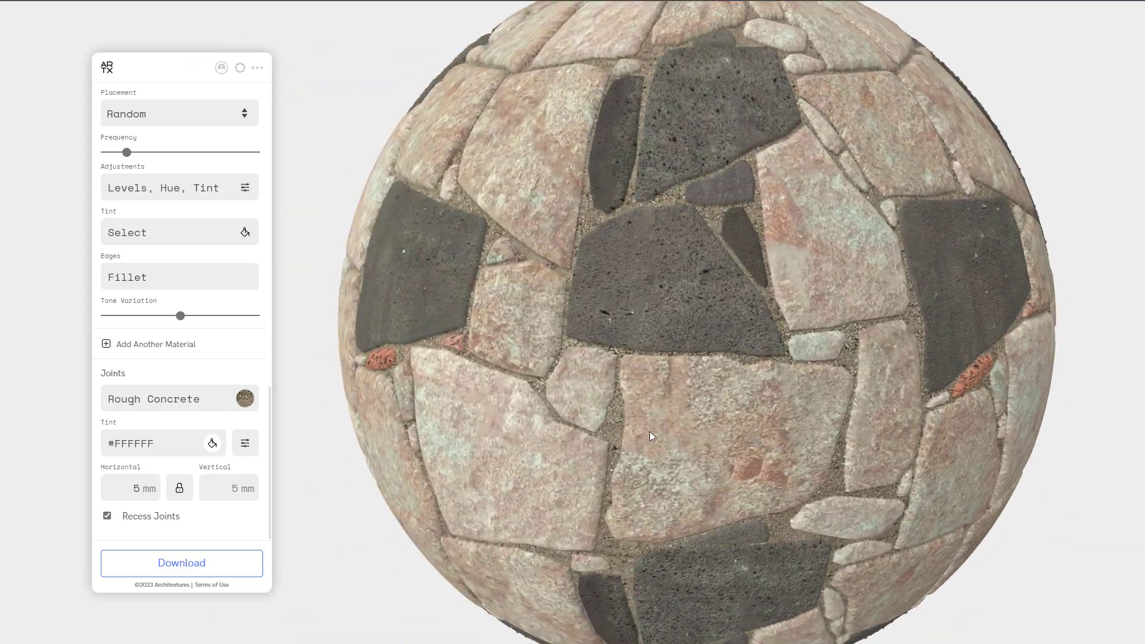
pyautogui.click(213, 443)
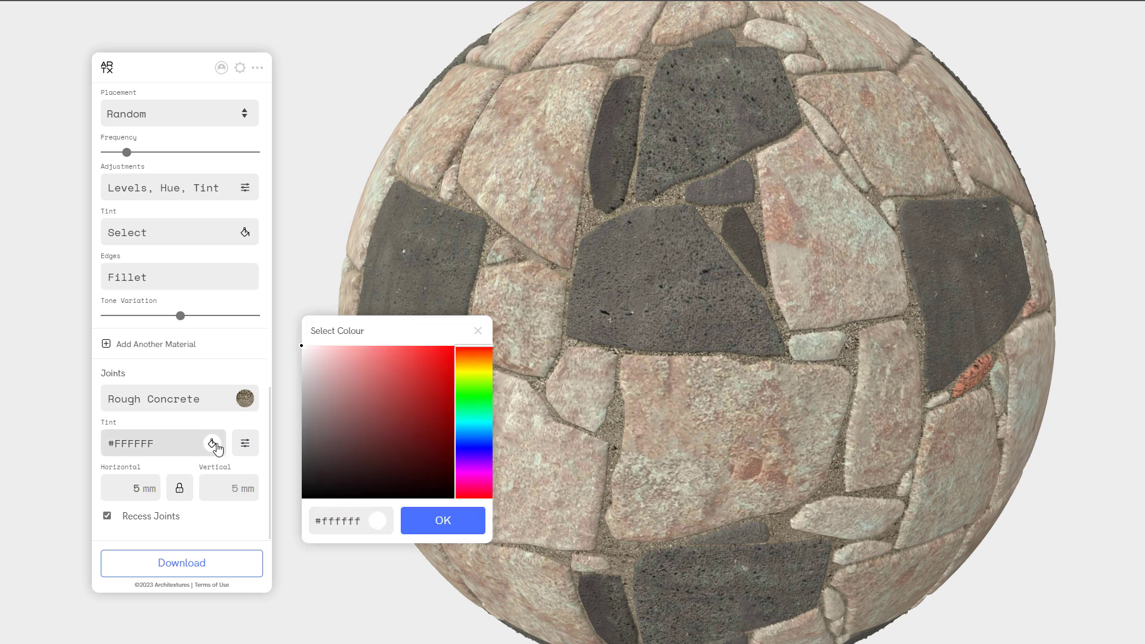
pyautogui.click(215, 445)
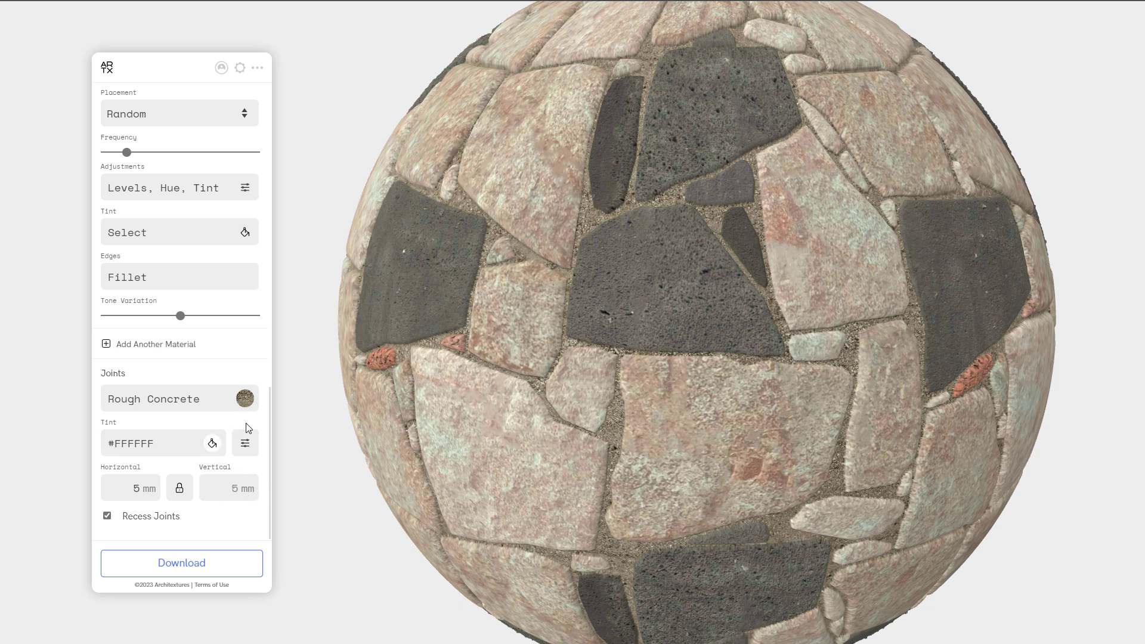
pyautogui.scroll(10, 249, 430)
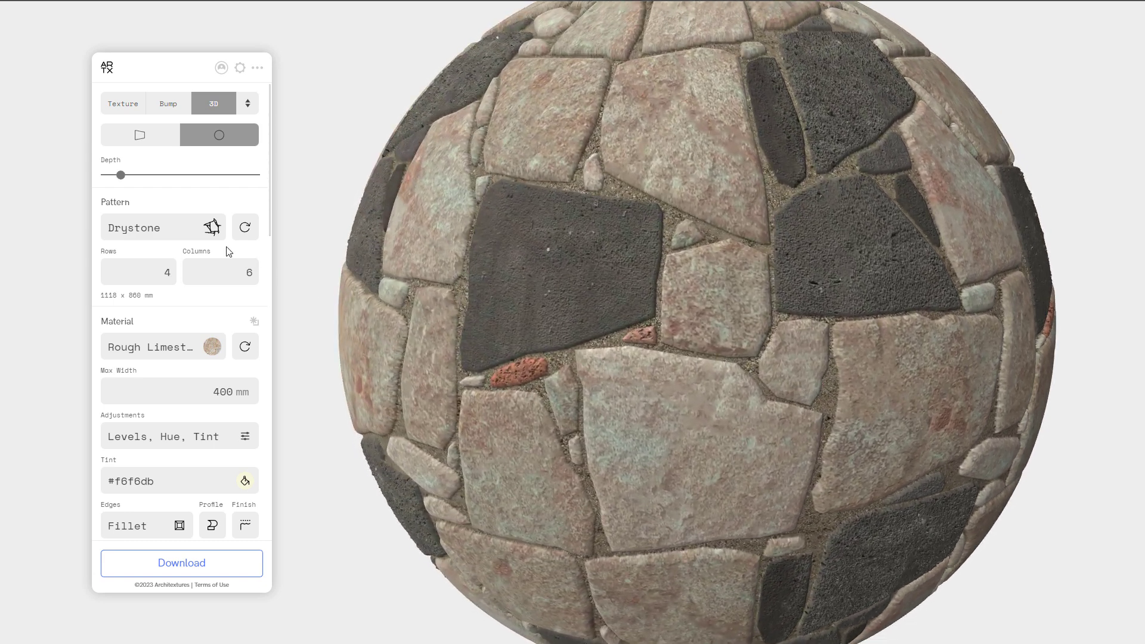
# Apply the Octagon Square pattern, then replace it with Rounded Rubble
pyautogui.click(212, 227)
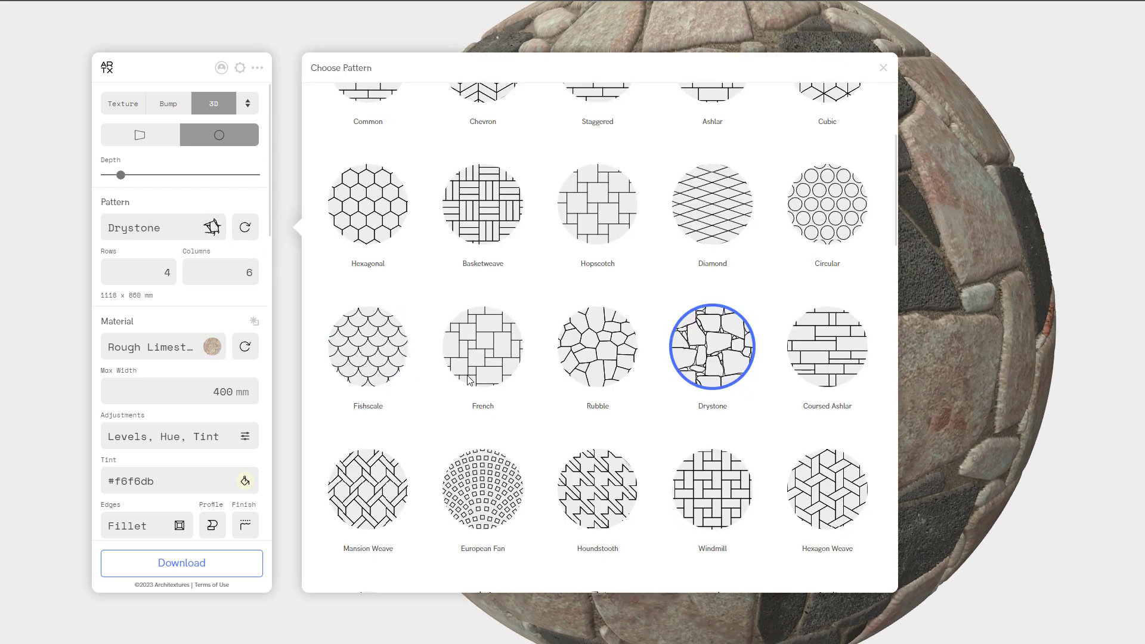
pyautogui.scroll(-3, 626, 370)
pyautogui.scroll(-5, 631, 368)
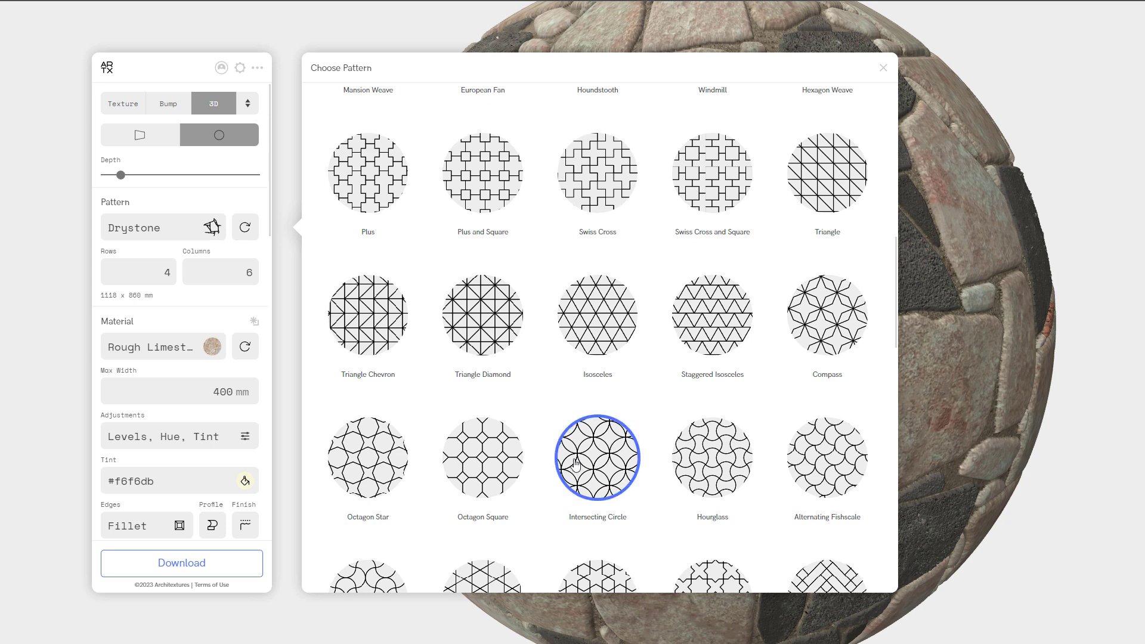
pyautogui.click(497, 465)
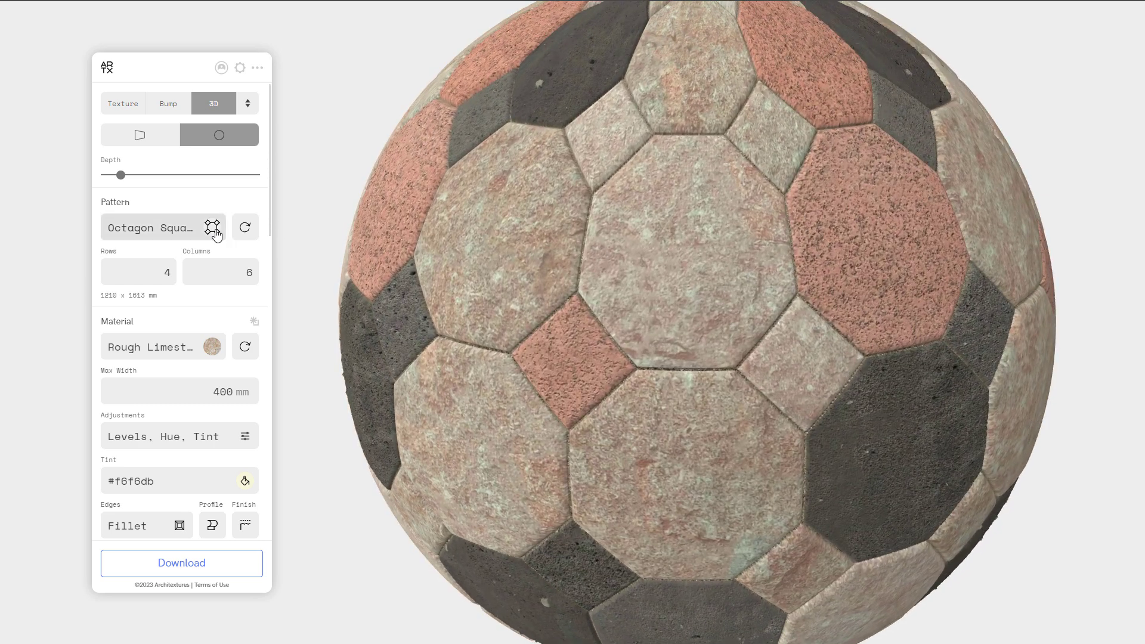
pyautogui.click(212, 227)
pyautogui.scroll(-5, 794, 399)
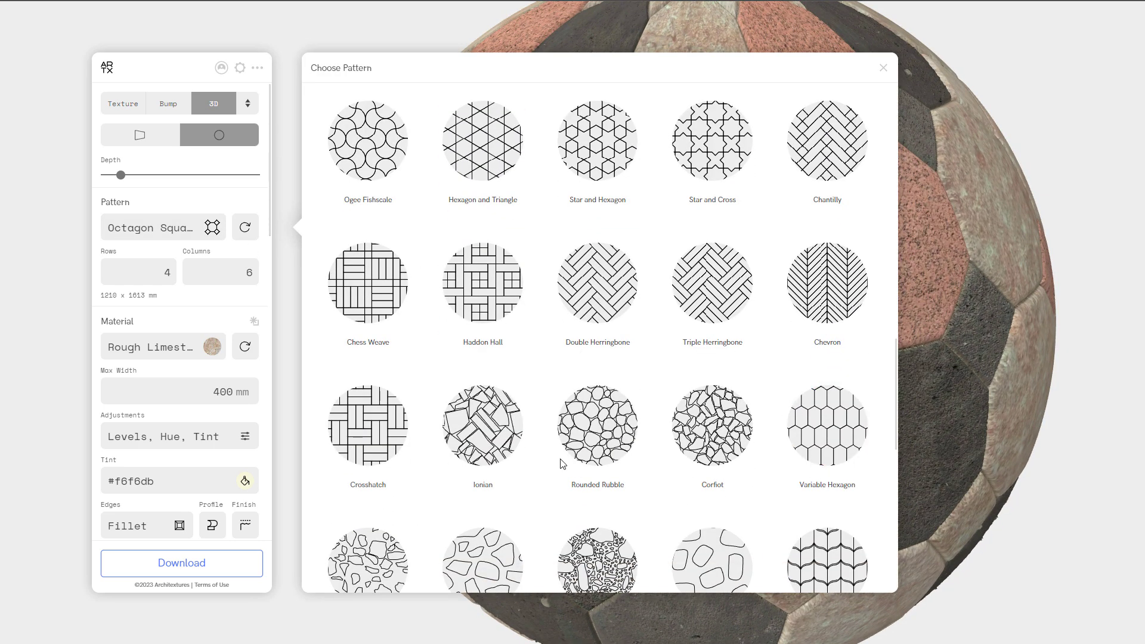
pyautogui.click(601, 432)
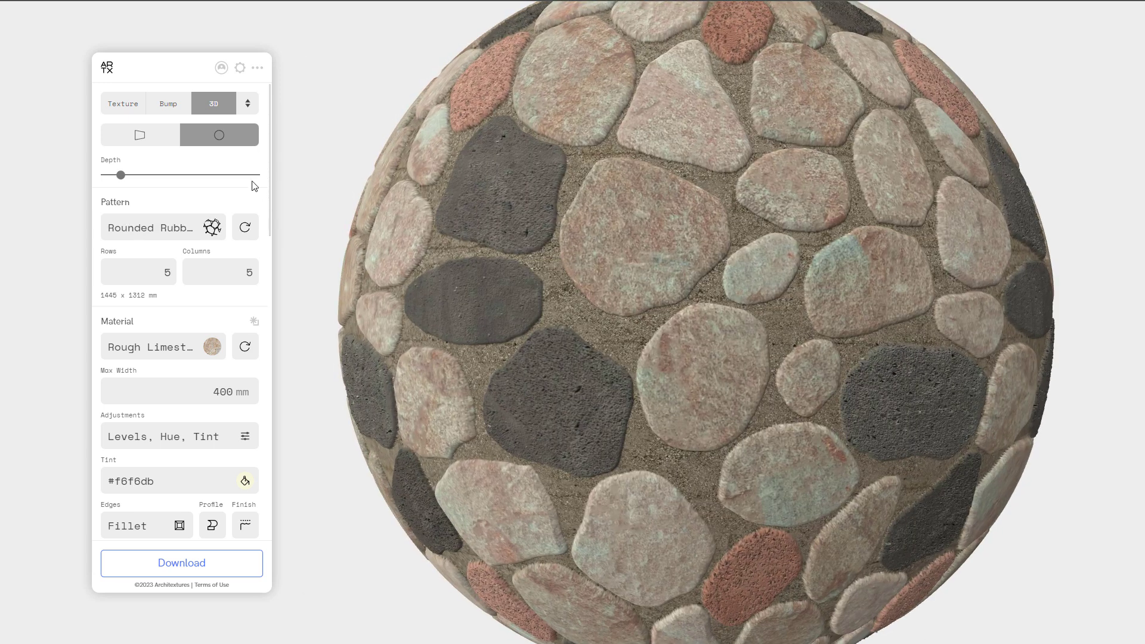
# Preview the Rounded Rubble texture on a flat plane and show its Displacement map
pyautogui.click(142, 144)
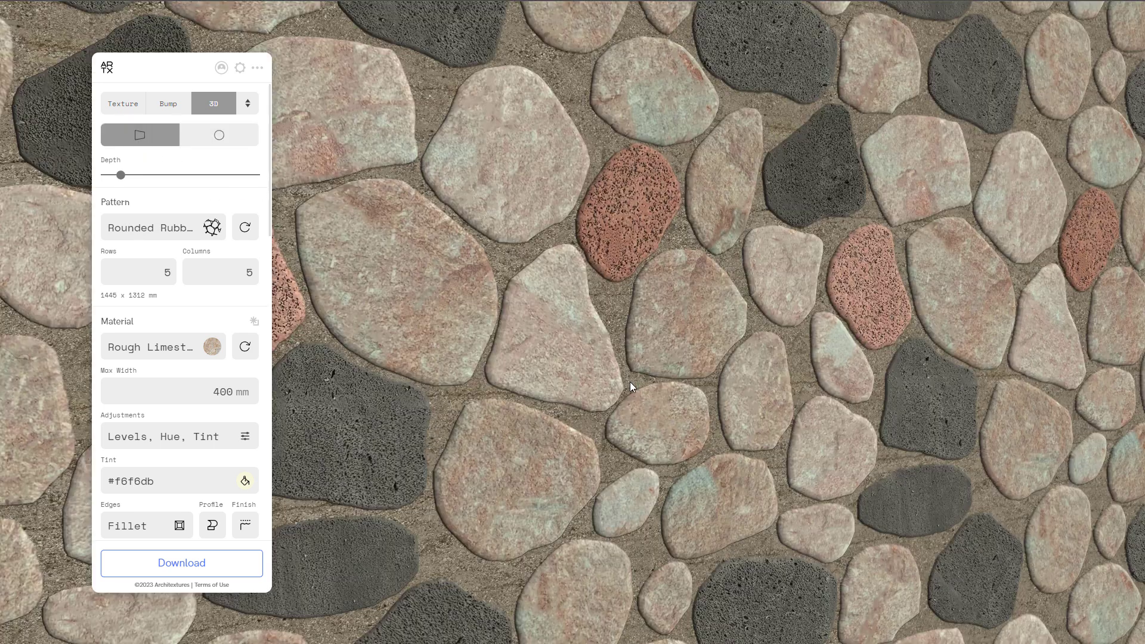
pyautogui.moveTo(642, 381); pyautogui.dragTo(132, 176)
pyautogui.moveTo(604, 369); pyautogui.dragTo(608, 349)
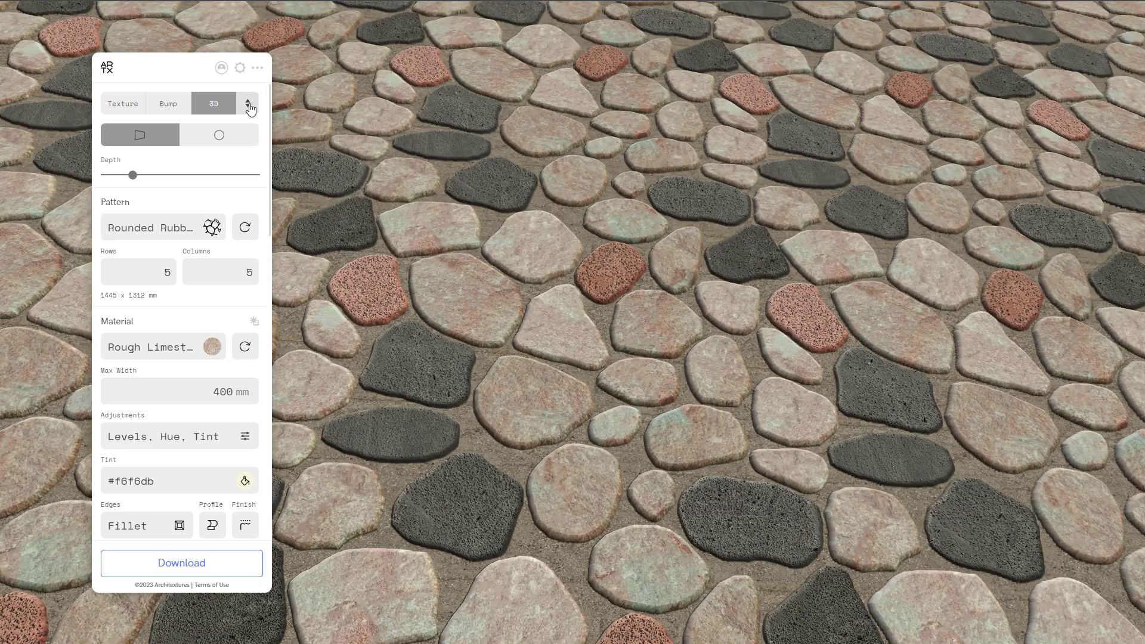
pyautogui.click(249, 105)
pyautogui.click(275, 171)
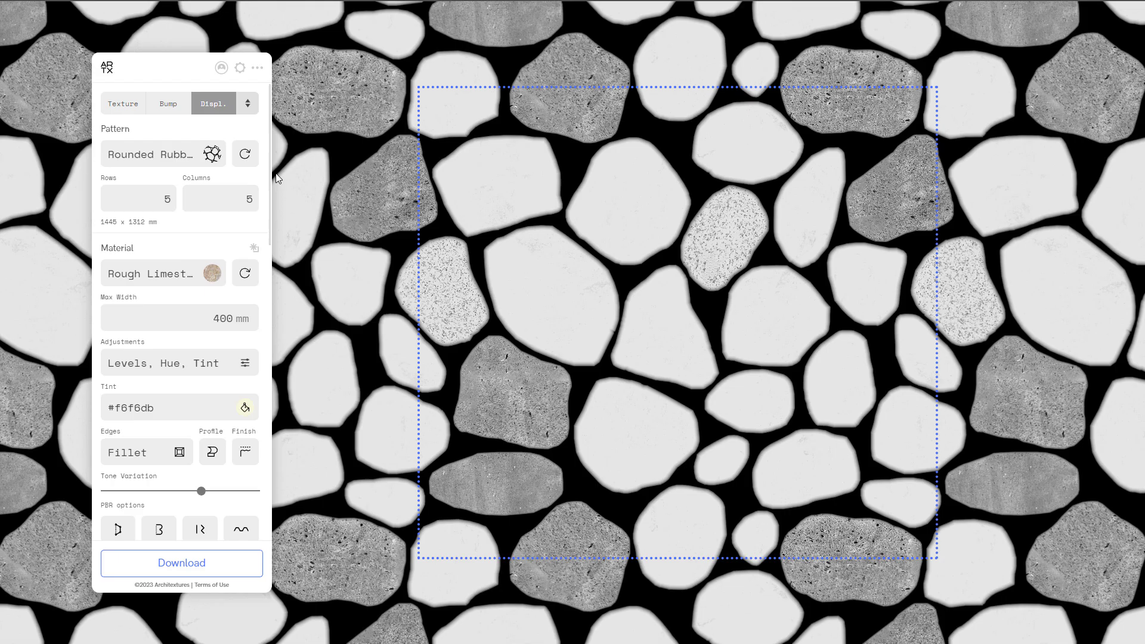
# Check the download options, keeping Displacement as the download format
pyautogui.click(221, 570)
pyautogui.click(362, 469)
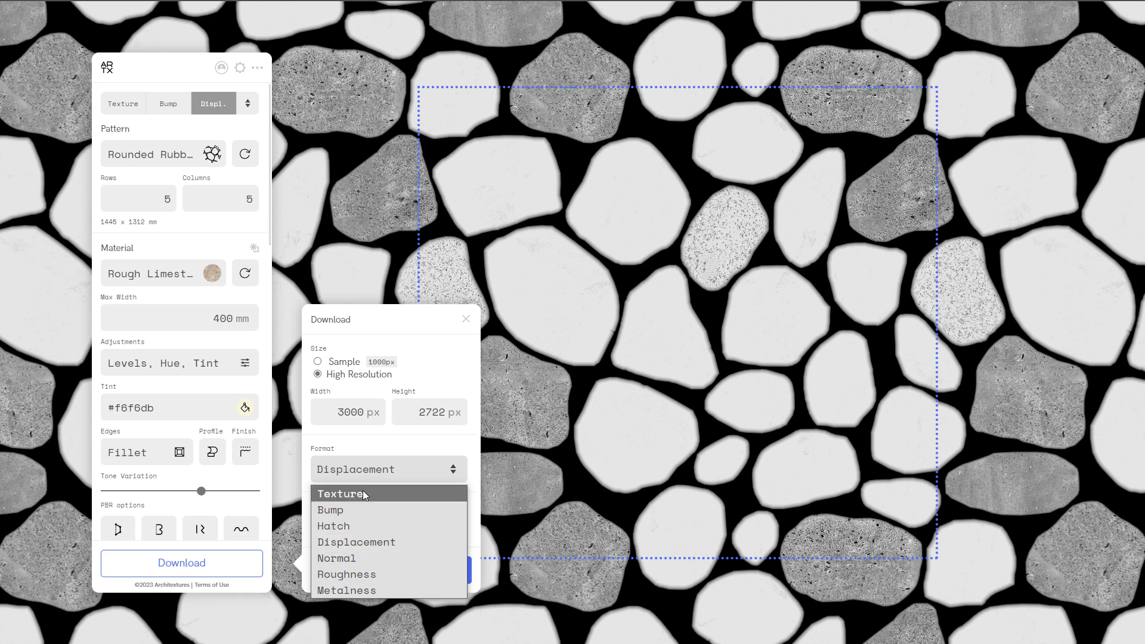
pyautogui.click(366, 441)
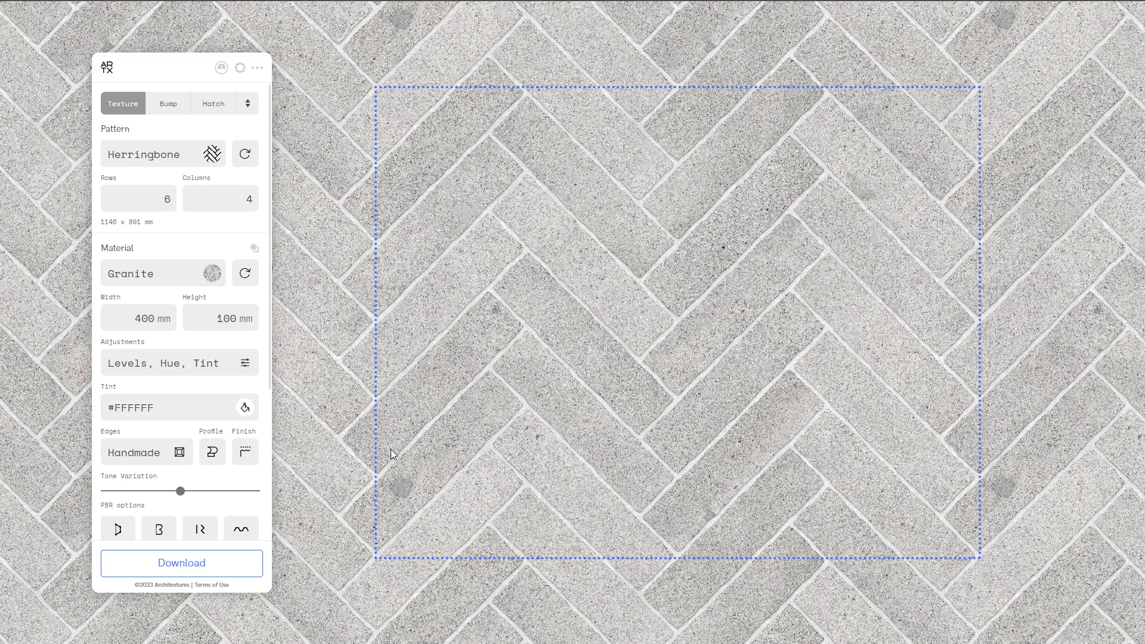
# Upload the Grass.jpg image as a custom material
pyautogui.click(213, 275)
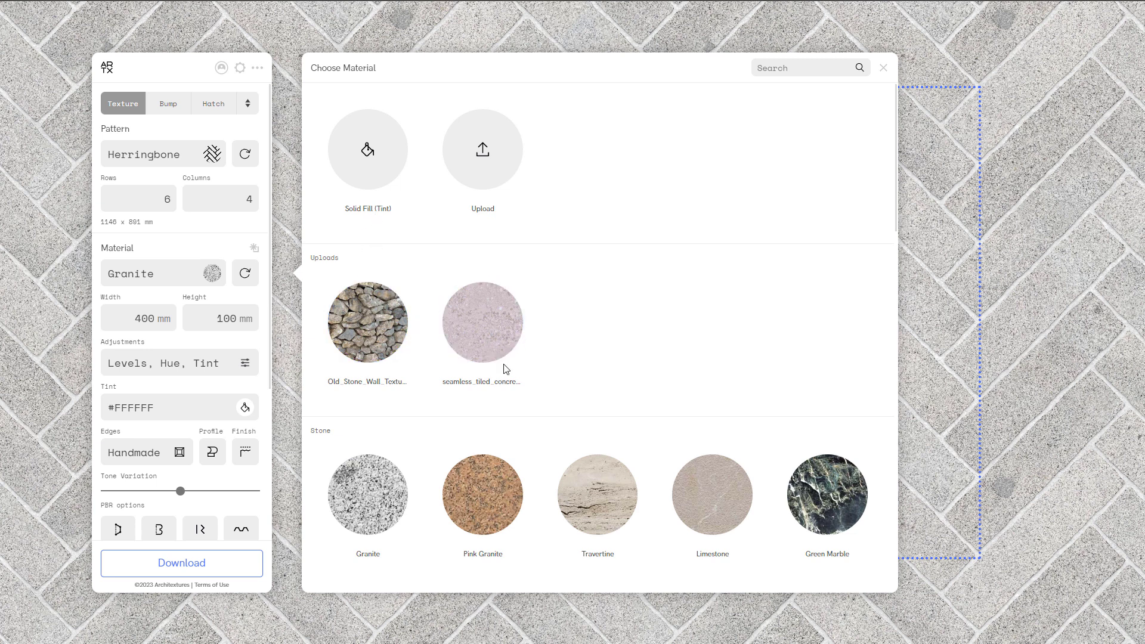
pyautogui.click(489, 172)
pyautogui.click(50, 48)
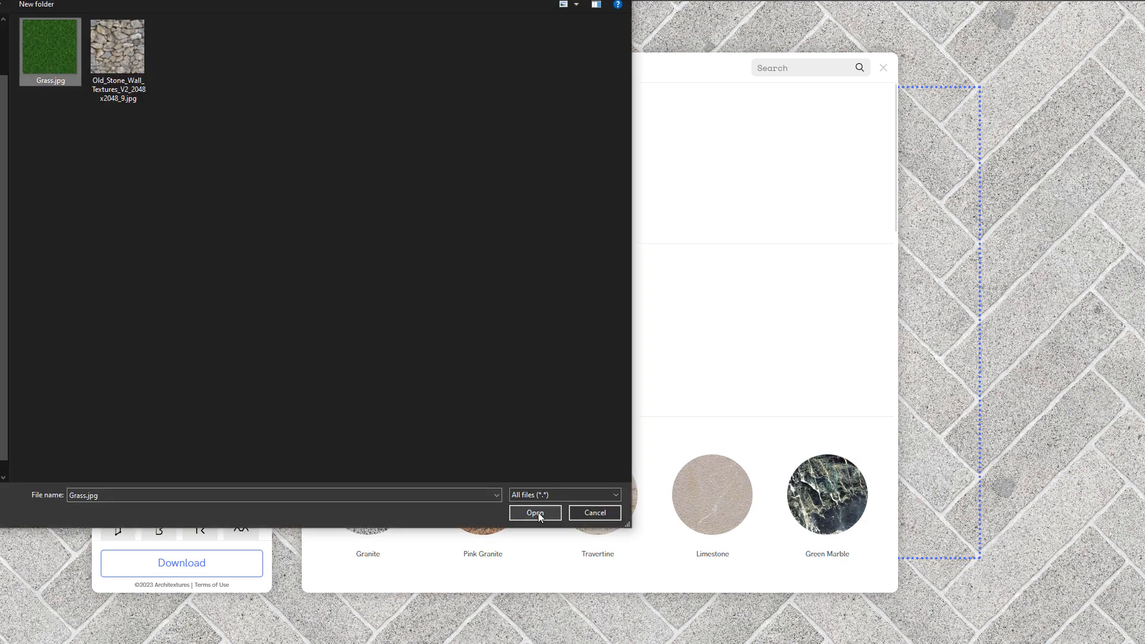
pyautogui.click(538, 513)
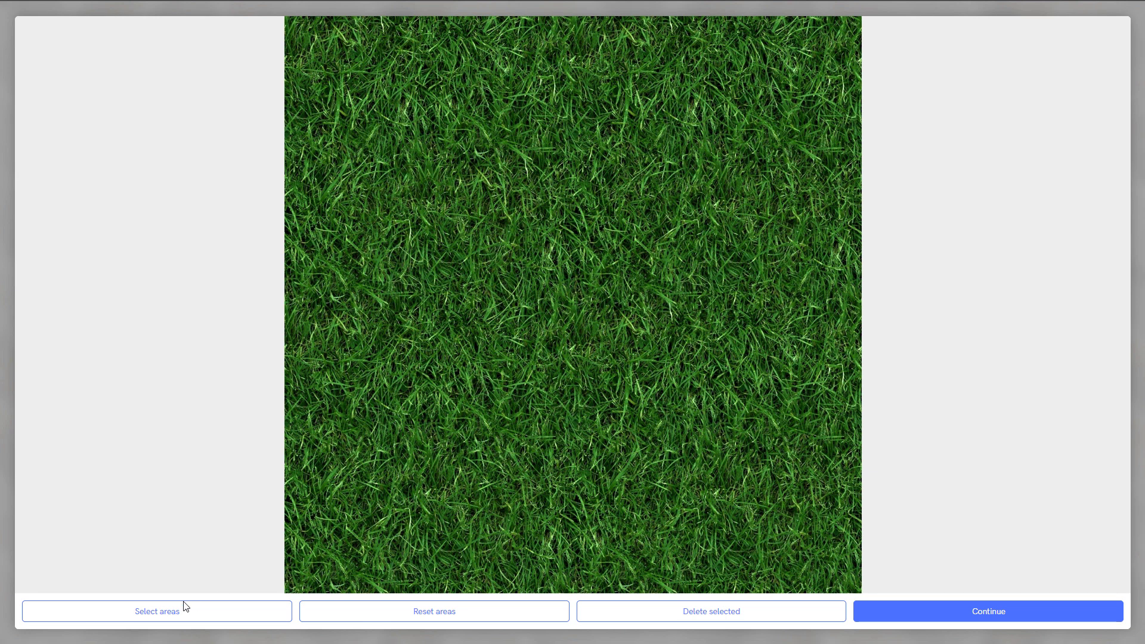
# Mark one large area of the grass image, delete the extra inner area, and continue
pyautogui.click(146, 612)
pyautogui.moveTo(388, 143); pyautogui.dragTo(787, 478)
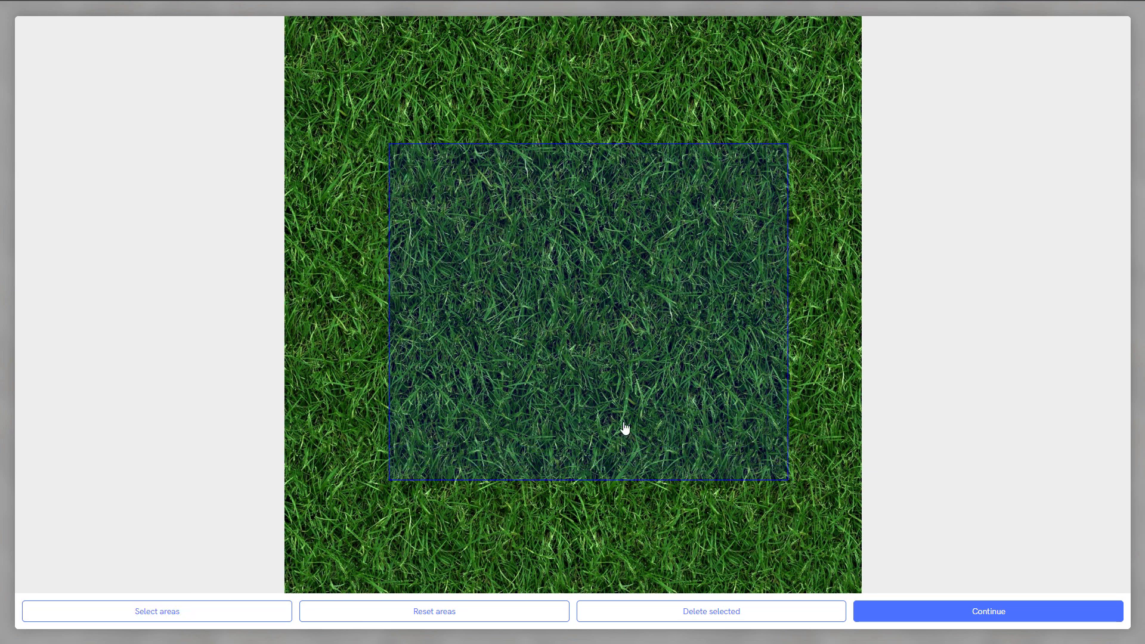
pyautogui.moveTo(521, 229)
pyautogui.mouseDown()
pyautogui.moveTo(582, 276)
pyautogui.moveTo(716, 428)
pyautogui.mouseUp()
pyautogui.click(652, 407)
pyautogui.click(692, 619)
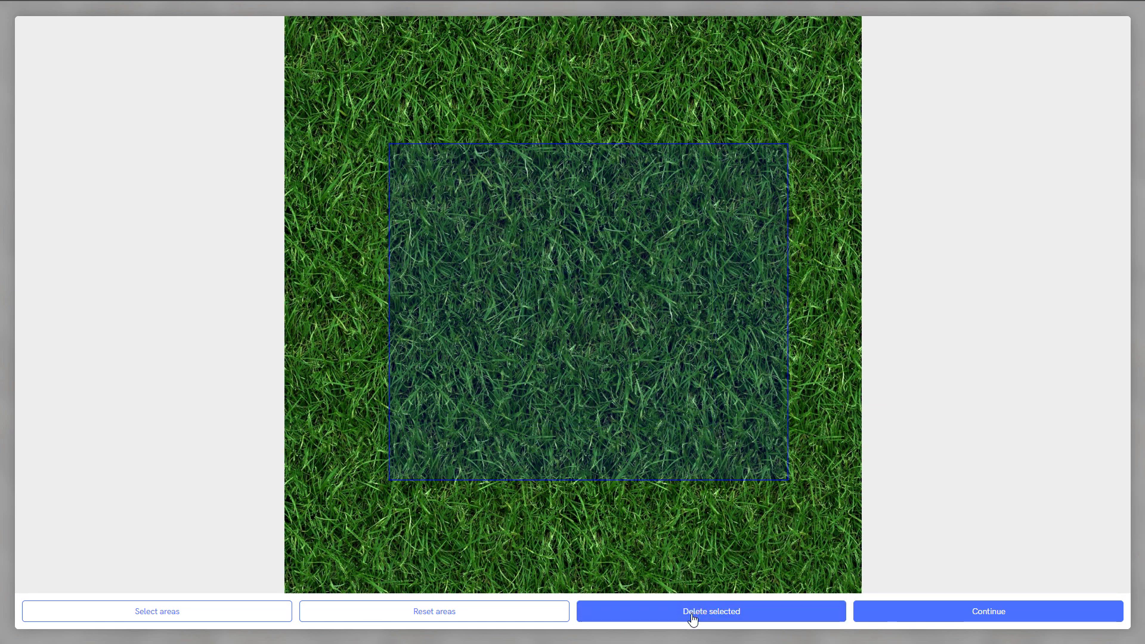
pyautogui.click(1002, 620)
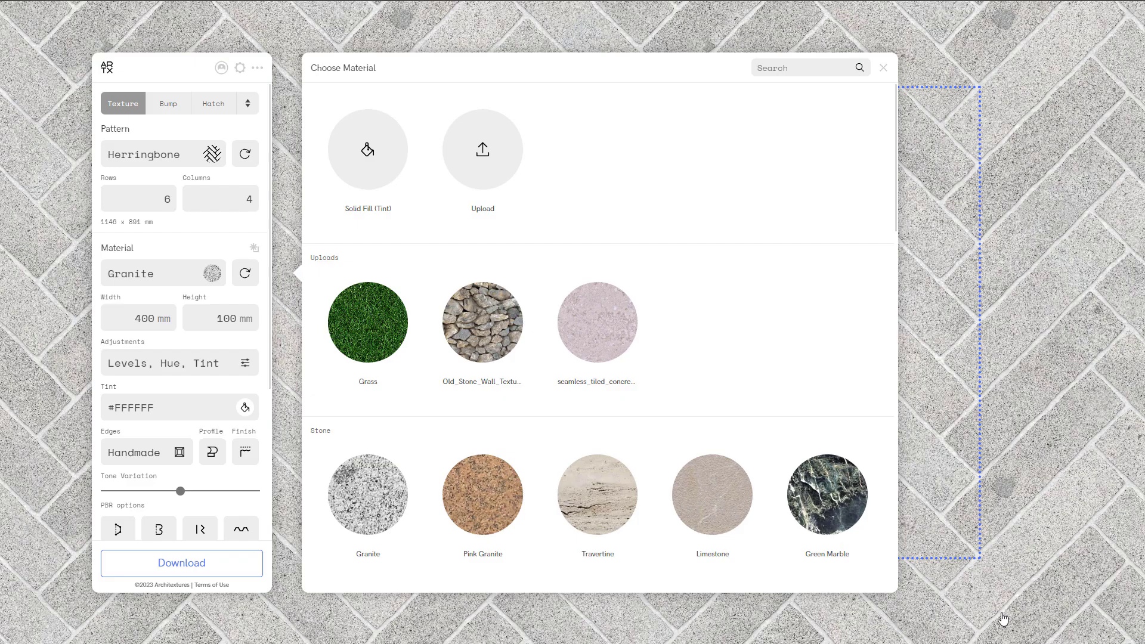
# Apply the uploaded Grass material and switch the pattern to Star and Hexagon
pyautogui.click(363, 337)
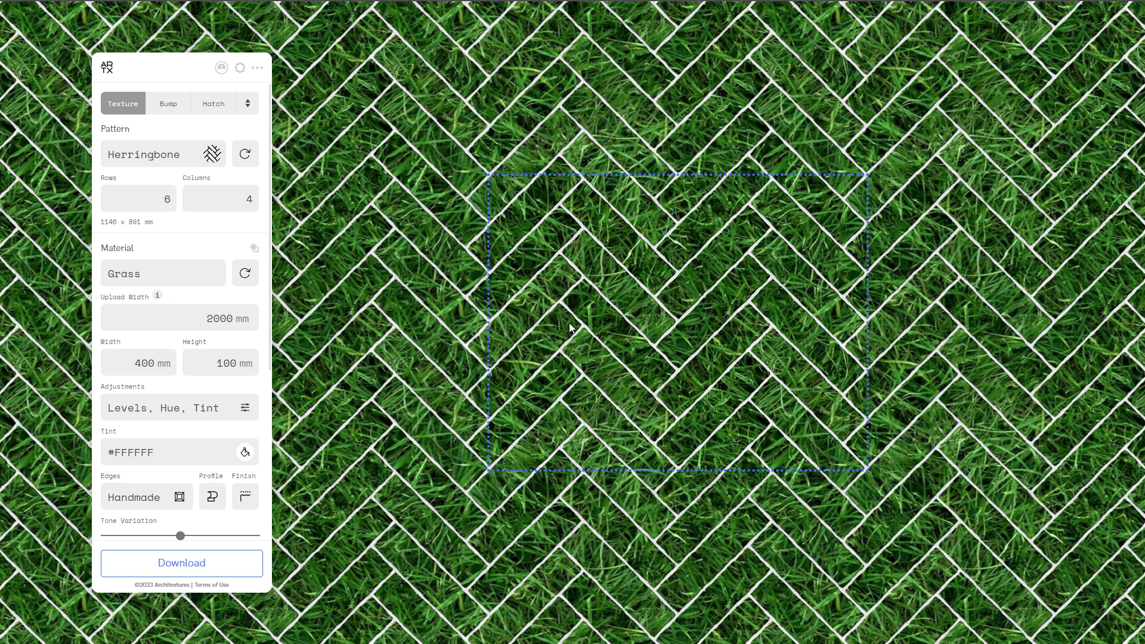
pyautogui.click(215, 160)
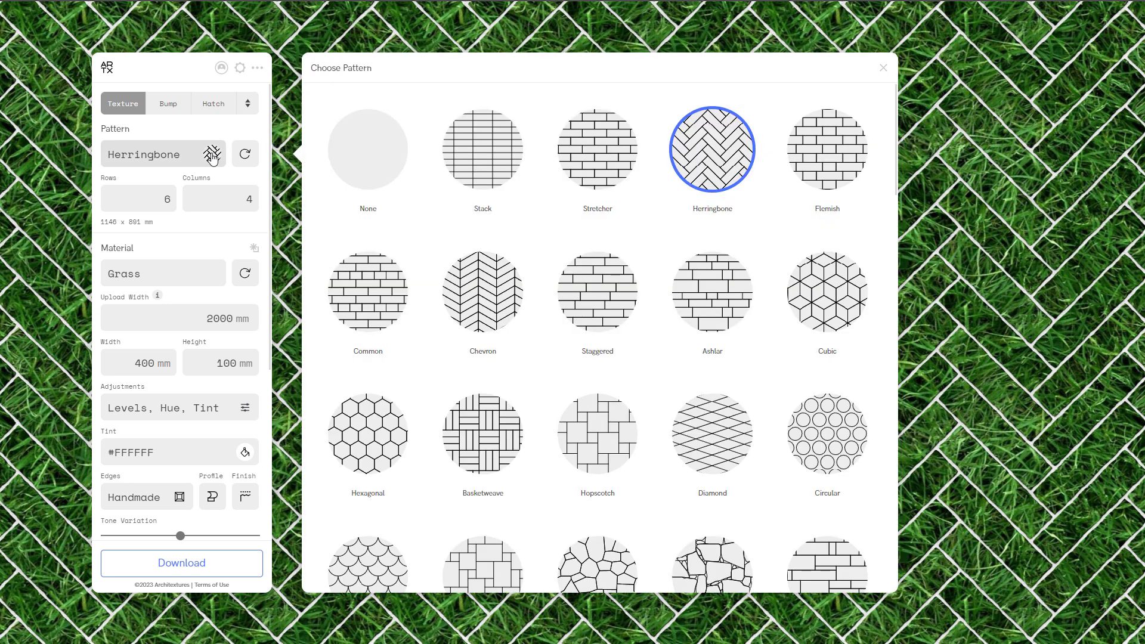
pyautogui.scroll(-6, 577, 404)
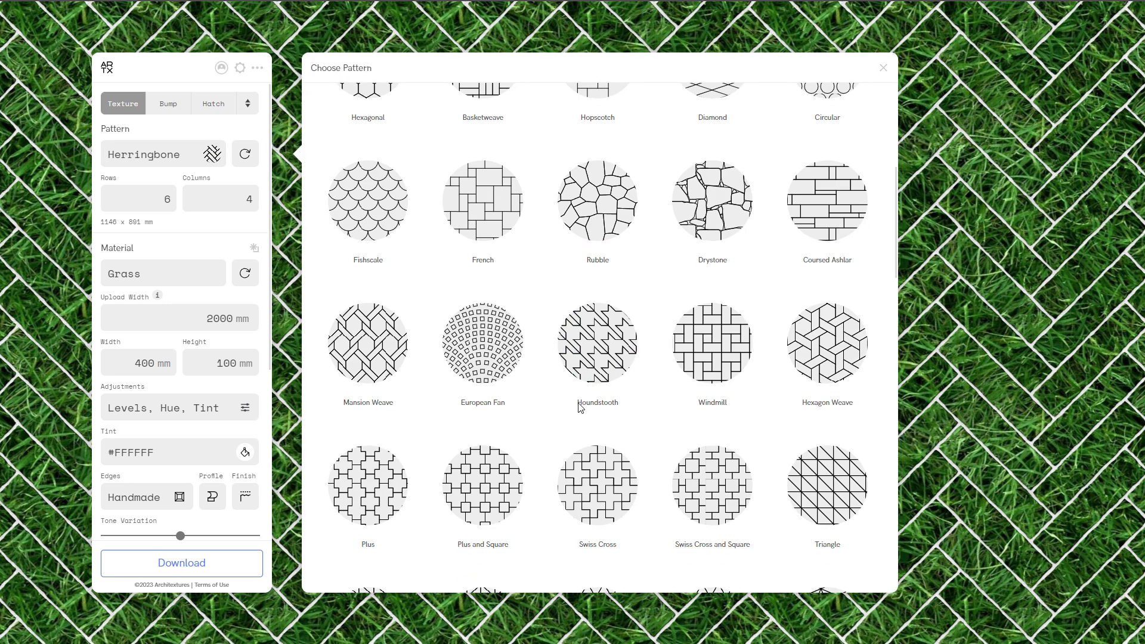
pyautogui.scroll(-7, 704, 422)
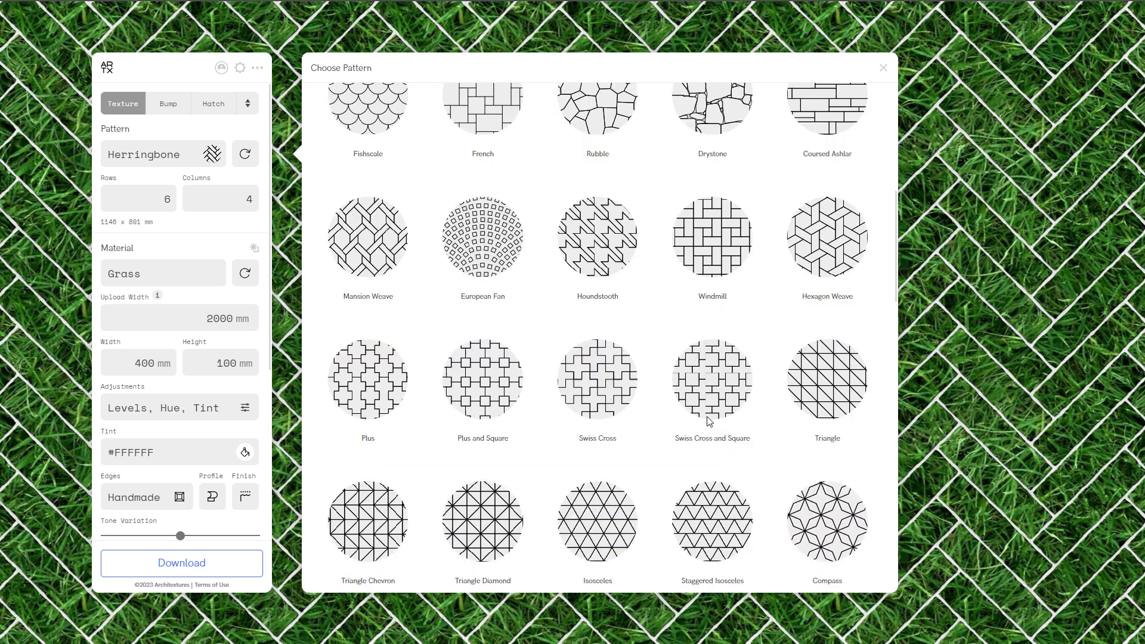
pyautogui.click(596, 455)
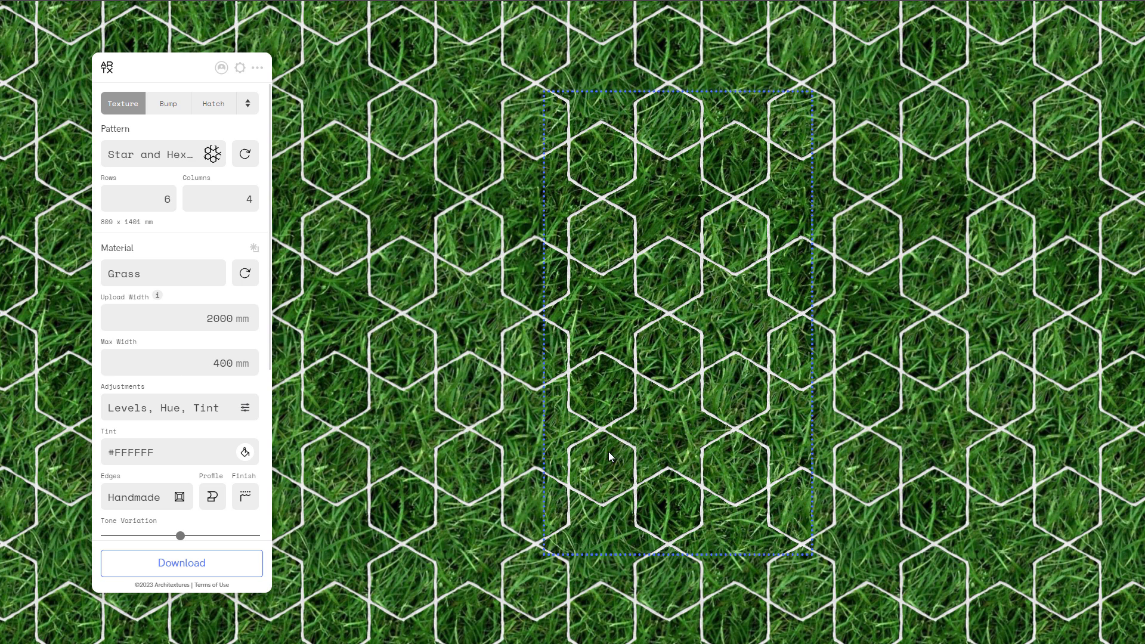
# Show the Grass Star and Hexagon texture on a 3D sphere and raise its Depth
pyautogui.click(248, 103)
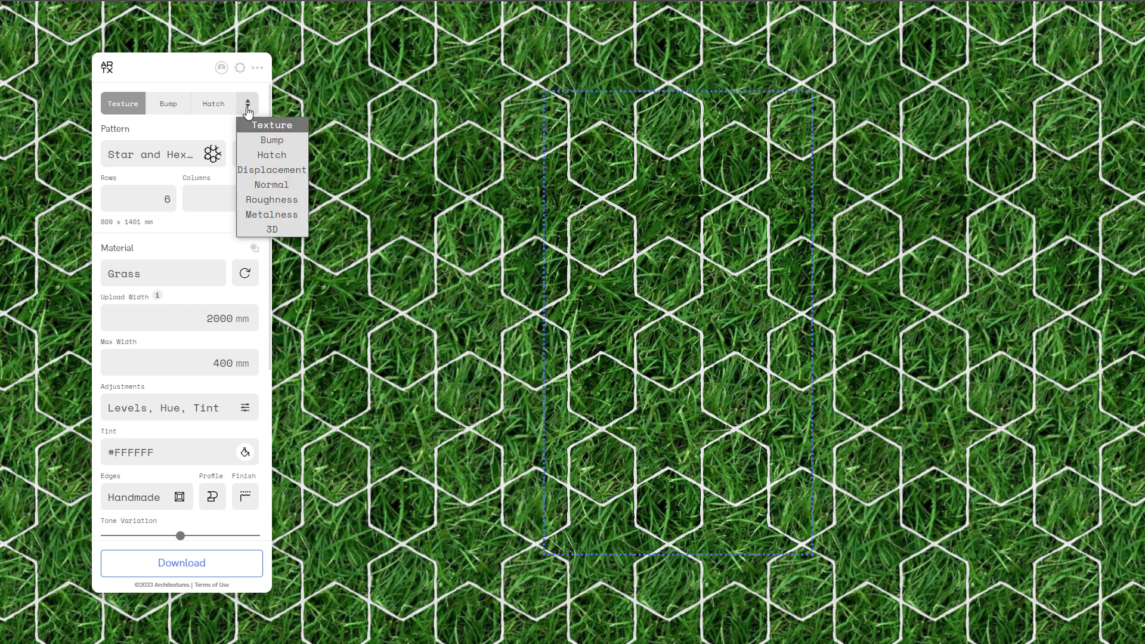
pyautogui.click(291, 224)
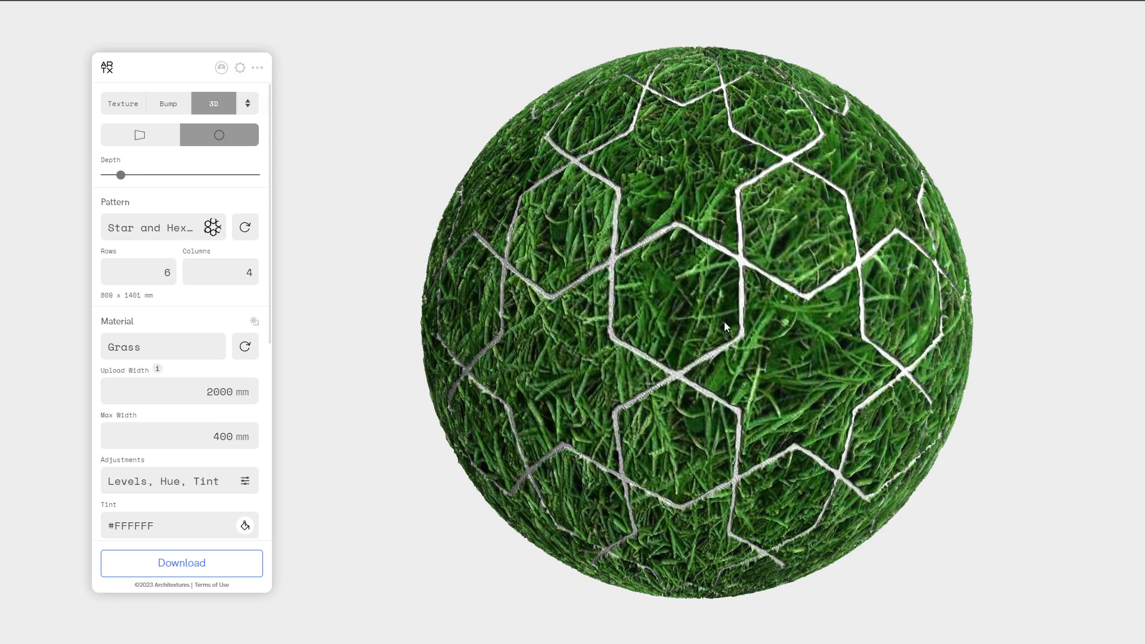
pyautogui.scroll(5, 657, 292)
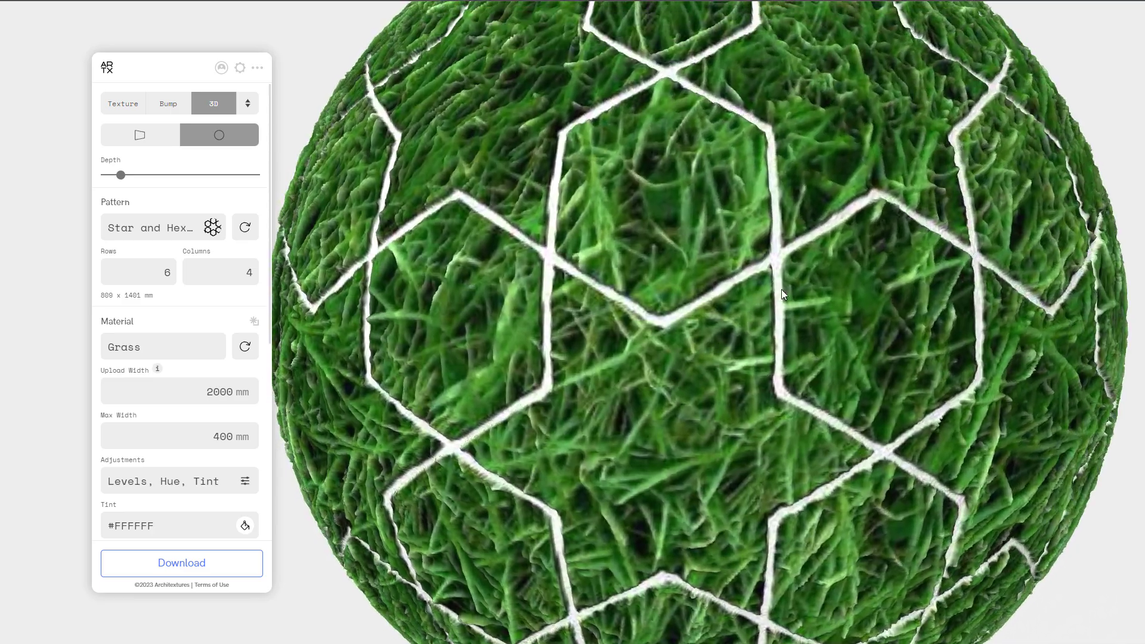
pyautogui.scroll(-5, 770, 343)
pyautogui.scroll(-2, 769, 353)
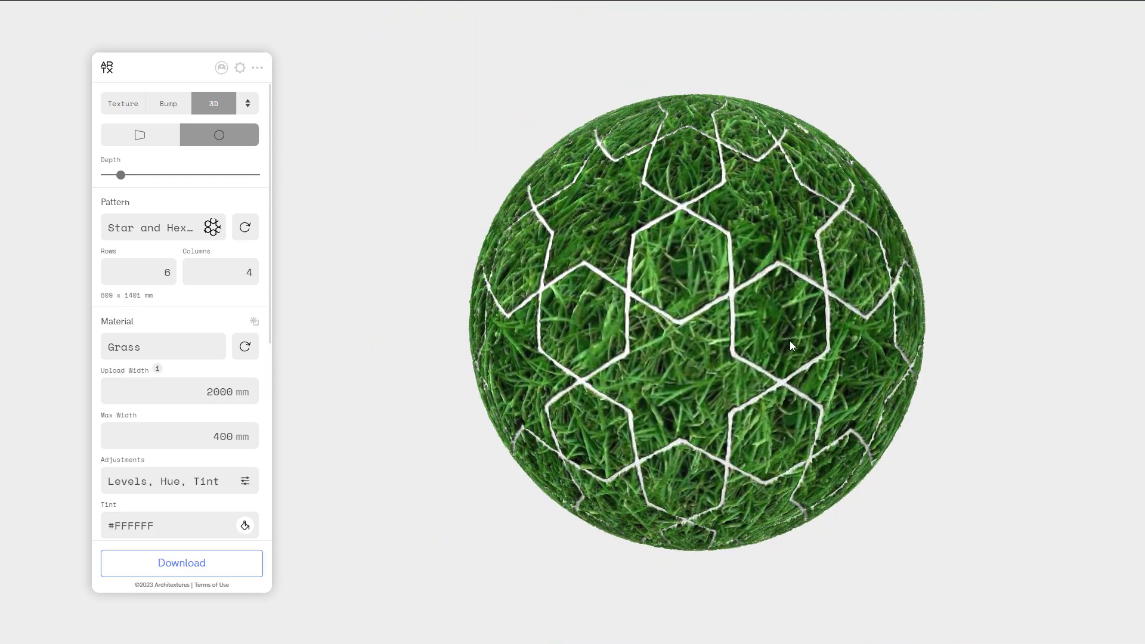
pyautogui.moveTo(794, 345)
pyautogui.mouseDown()
pyautogui.moveTo(794, 328)
pyautogui.moveTo(667, 326)
pyautogui.moveTo(555, 349)
pyautogui.moveTo(763, 340)
pyautogui.mouseUp()
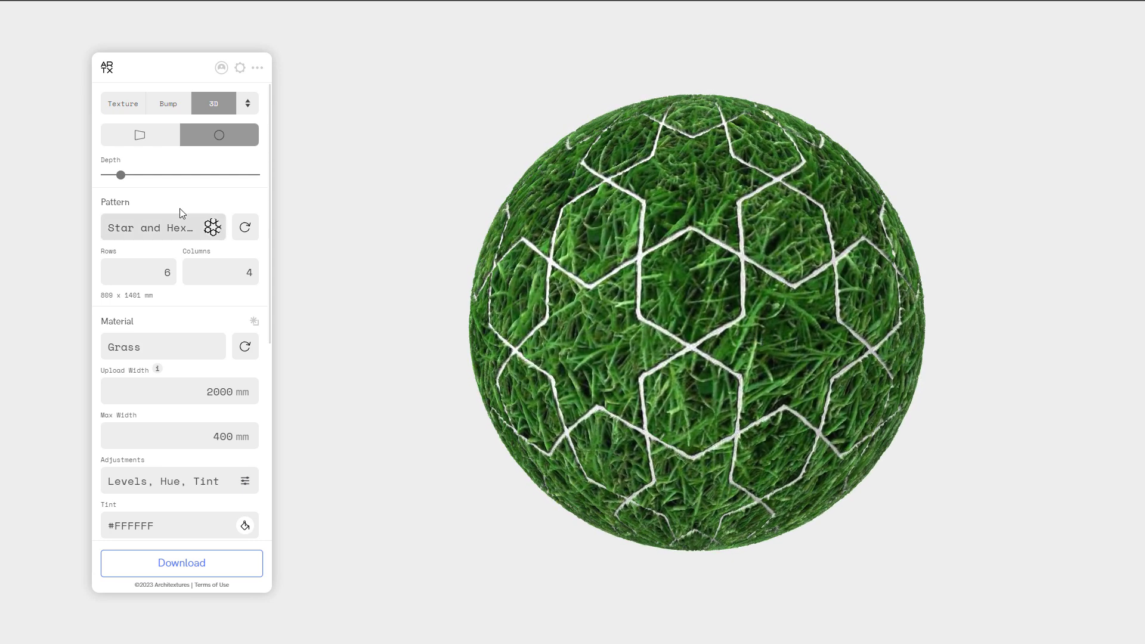
pyautogui.moveTo(121, 175); pyautogui.dragTo(154, 176)
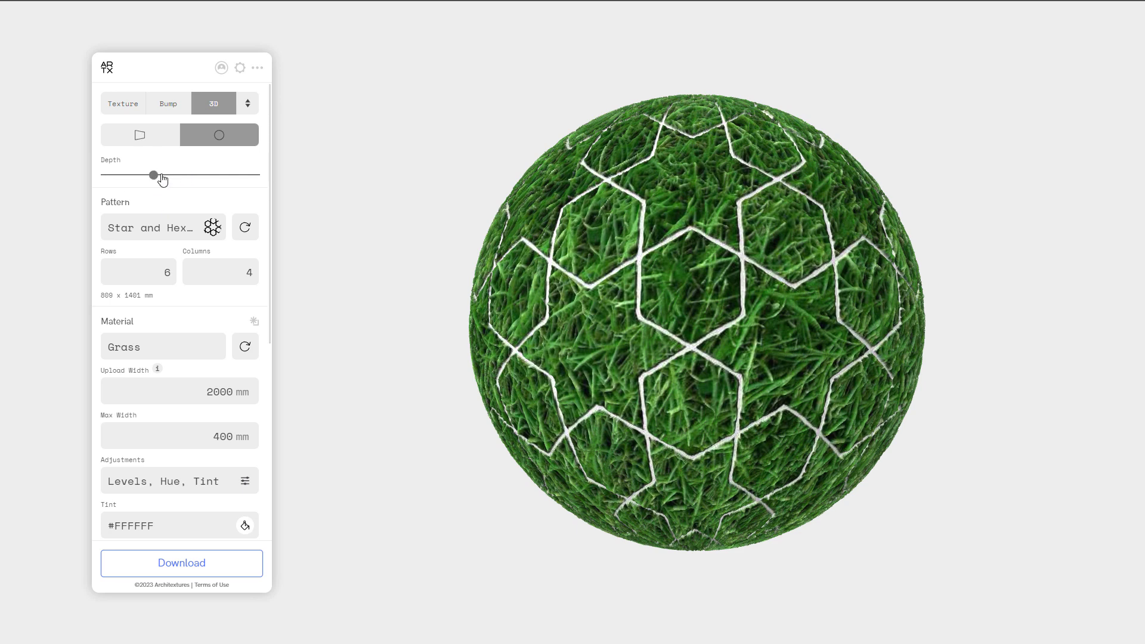